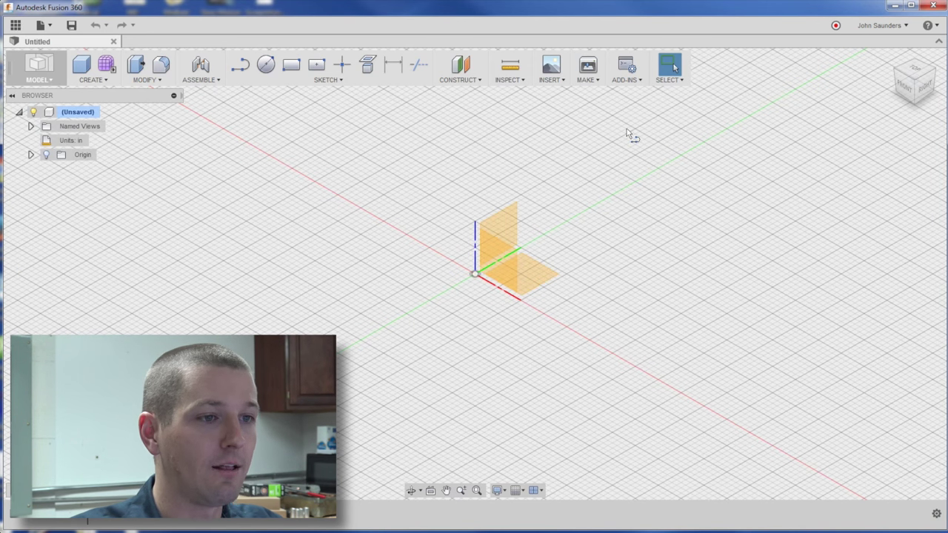
# Step: Sketch a closed knife-blade profile on the right-view origin plane, from the origin with an about 3.7 in bottom edge and tangent tip arc
pyautogui.press('l')
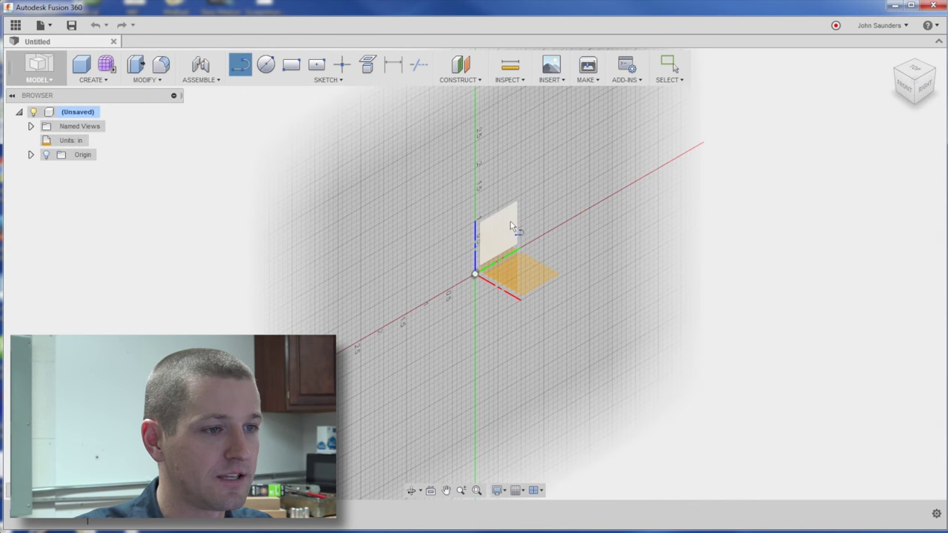
pyautogui.click(511, 216)
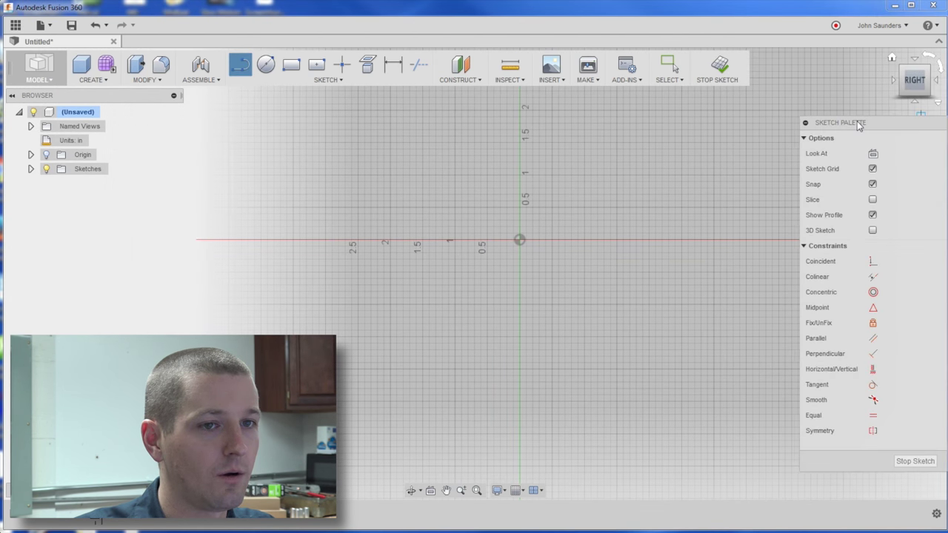
pyautogui.click(518, 240)
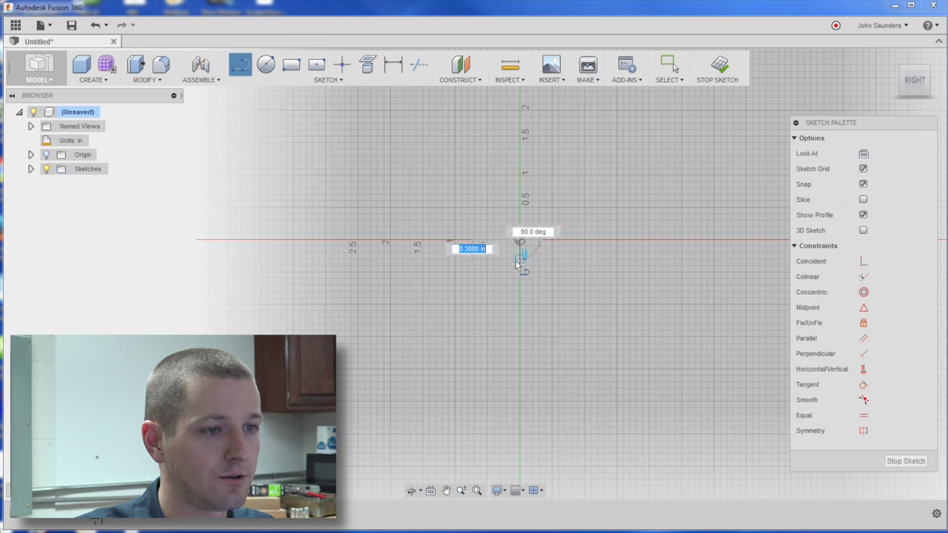
pyautogui.click(520, 304)
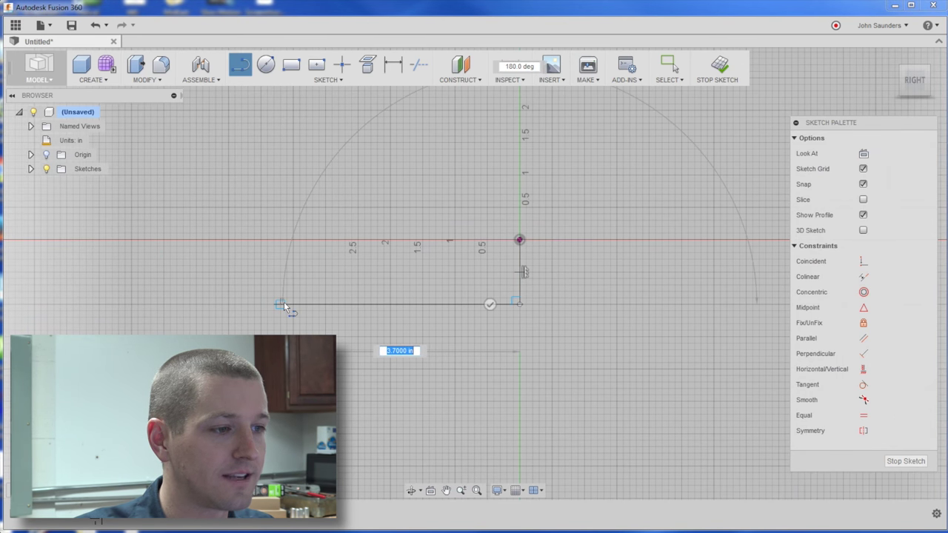
pyautogui.click(282, 304)
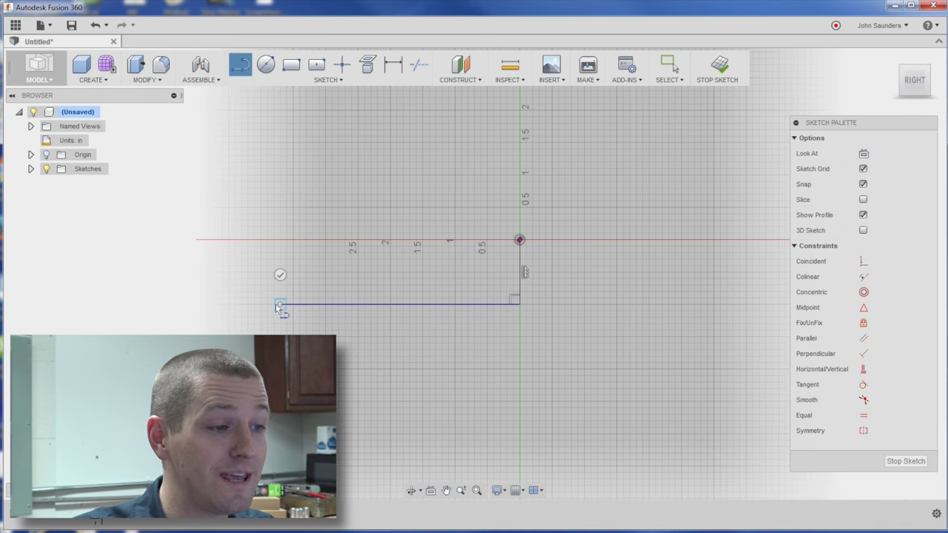
pyautogui.moveTo(282, 304); pyautogui.dragTo(152, 241)
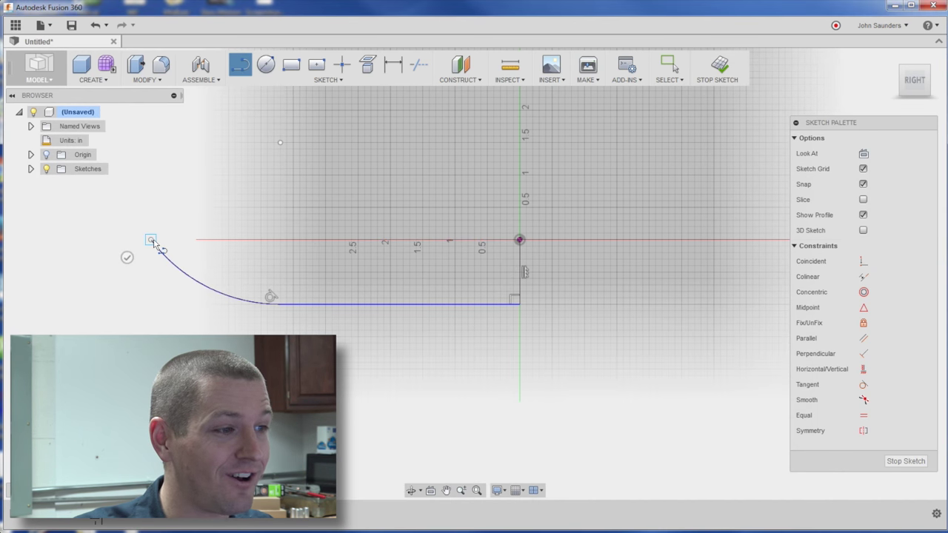
pyautogui.click(519, 241)
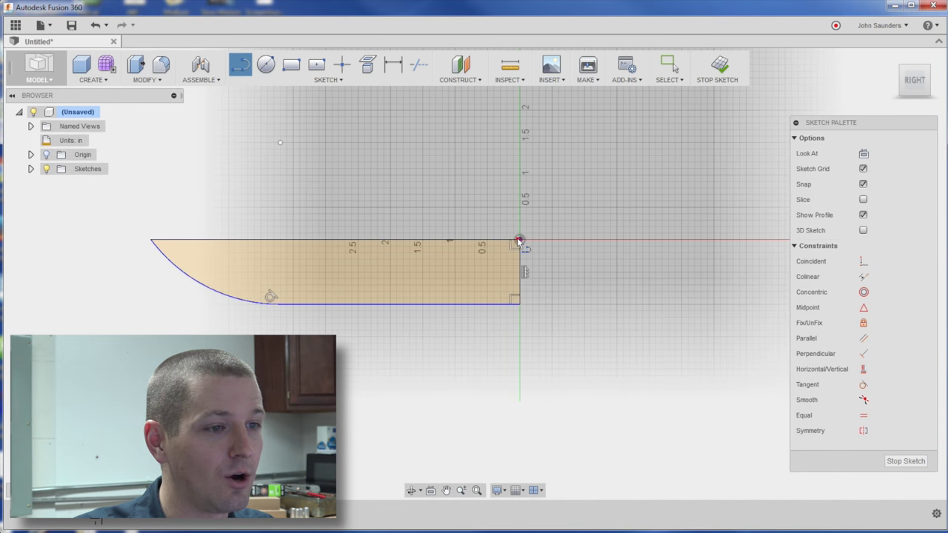
# Step: Dimension the blade profile's bottom edge to 4 in and the tip arc's radius to 2.5 in
pyautogui.press('d')
pyautogui.click(447, 304)
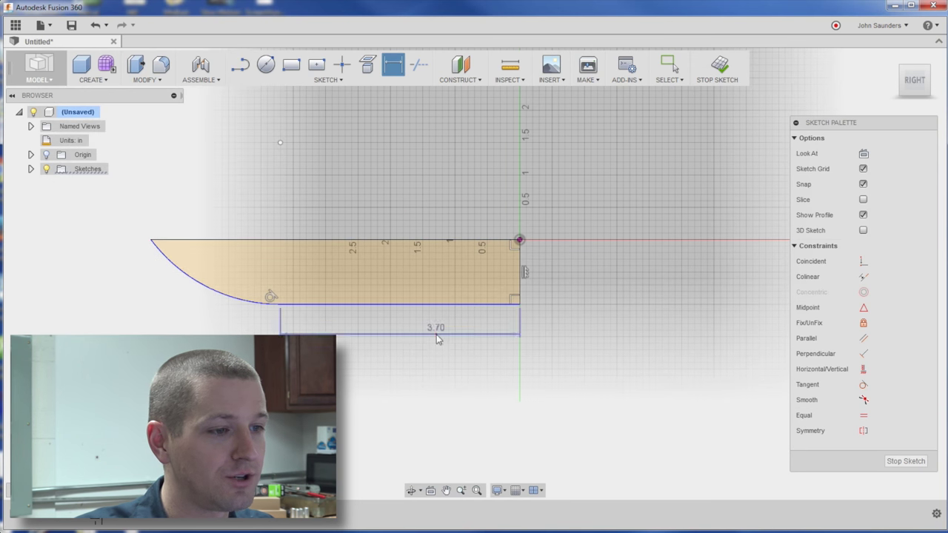
pyautogui.click(438, 335)
pyautogui.write('4')
pyautogui.press('Return')
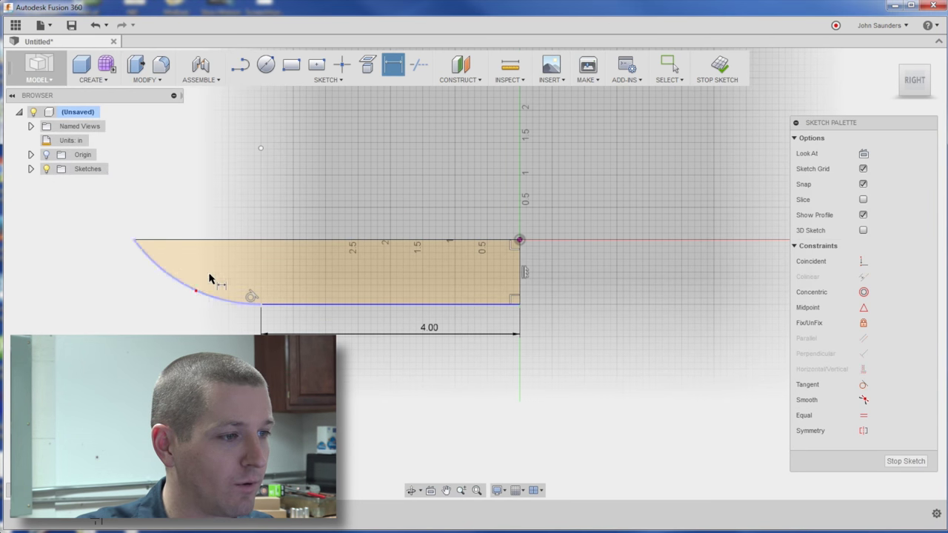
pyautogui.click(212, 275)
pyautogui.click(220, 269)
pyautogui.write('2.5')
pyautogui.press('Return')
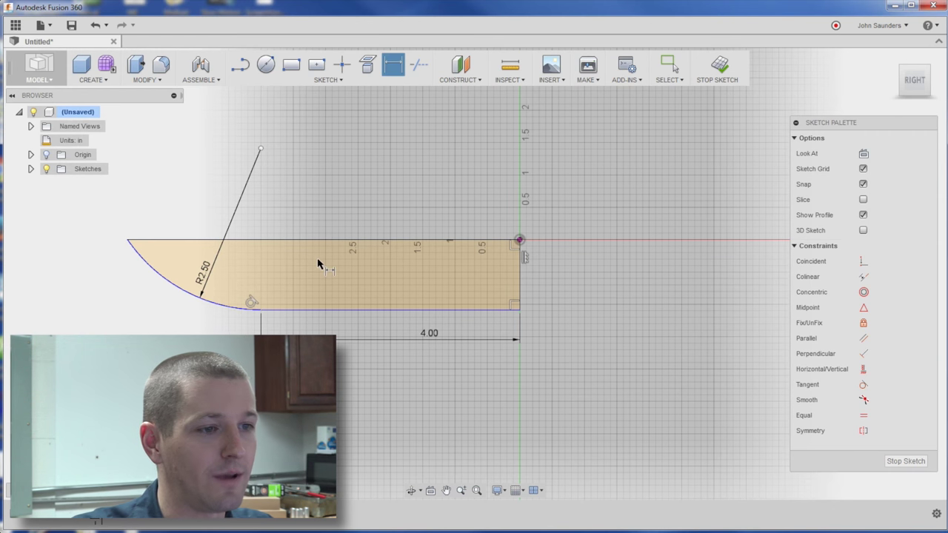
# Step: Dimension the vertical rear edge of the blade profile to 1 in
pyautogui.click(519, 284)
pyautogui.click(598, 279)
pyautogui.write('1')
pyautogui.press('Return')
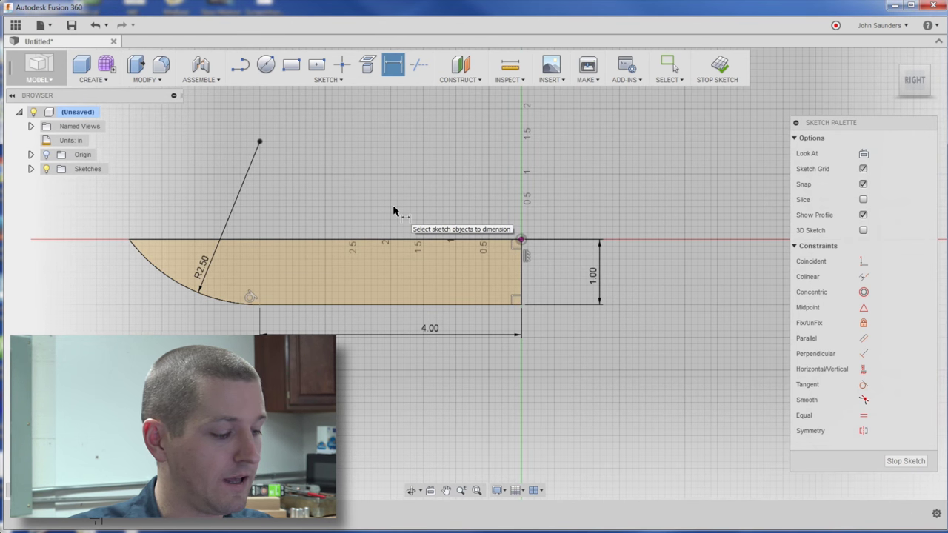
# Step: Extrude the blade profile symmetrically about the sketch plane into a thin new body
pyautogui.press('q')
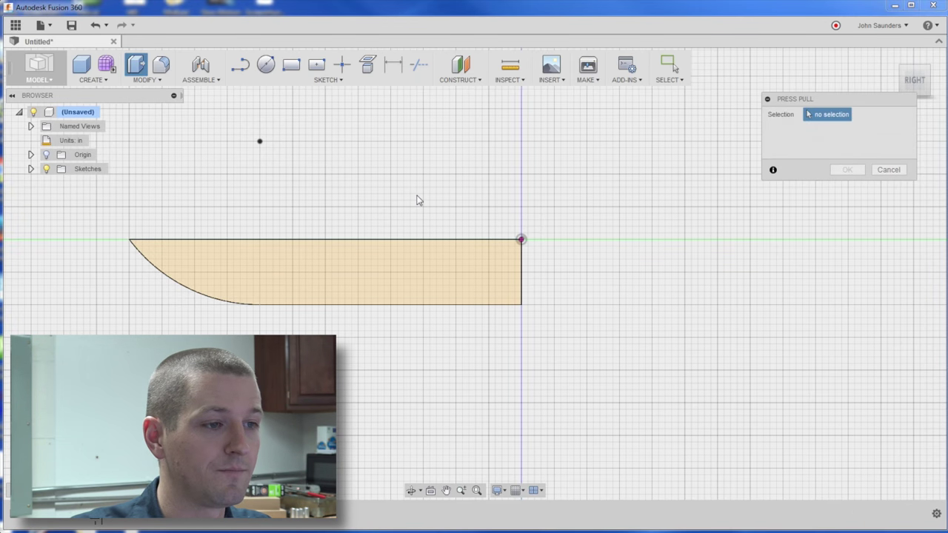
pyautogui.click(406, 280)
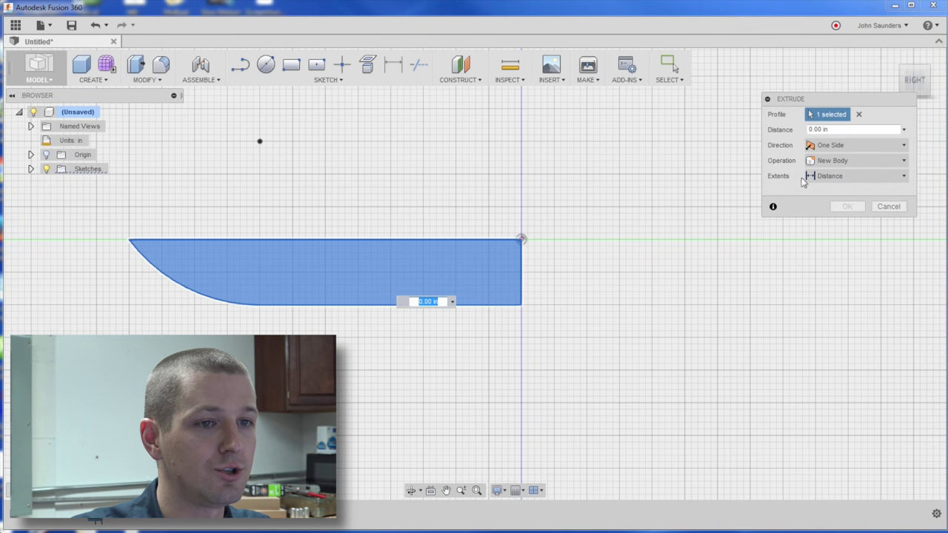
pyautogui.click(834, 145)
pyautogui.click(841, 189)
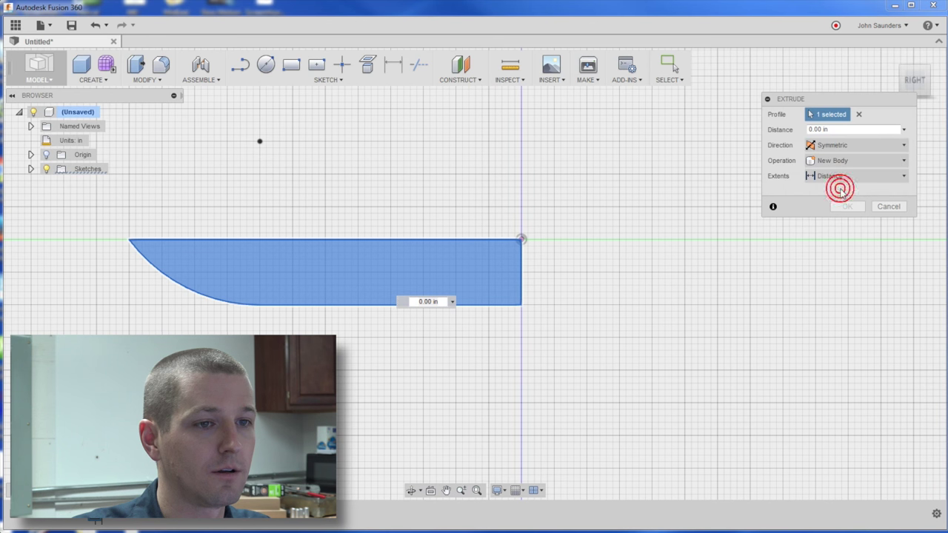
pyautogui.press('BackSpace')
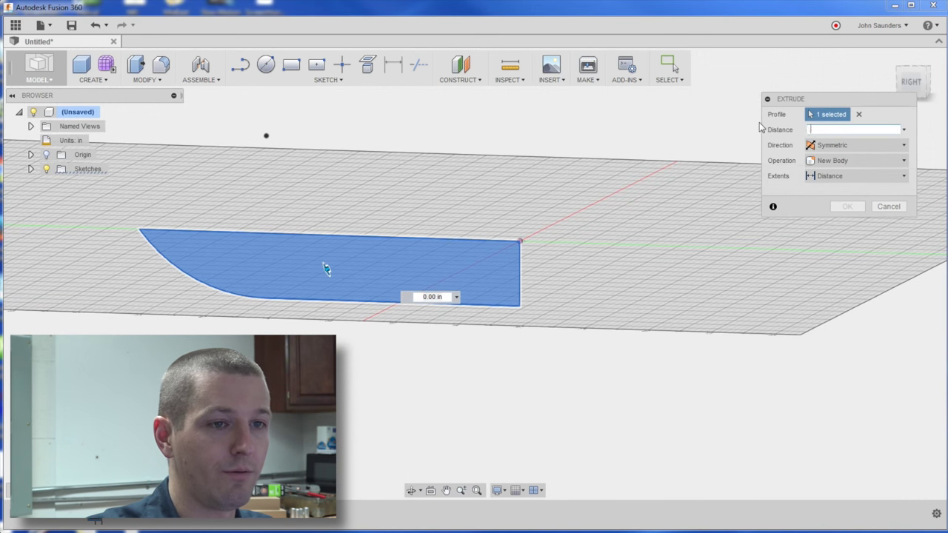
pyautogui.write('0.75')
pyautogui.press('Return')
pyautogui.keyDown('shift'); pyautogui.moveTo(645, 170); pyautogui.dragTo(540, 186, button='middle'); pyautogui.keyUp('shift')
pyautogui.scroll(5, 608, 306)
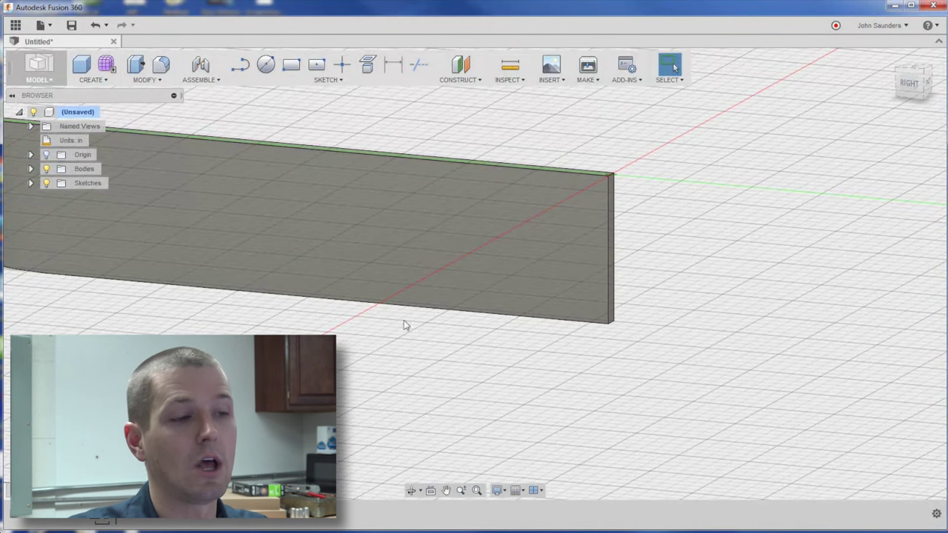
pyautogui.scroll(-3, 404, 325)
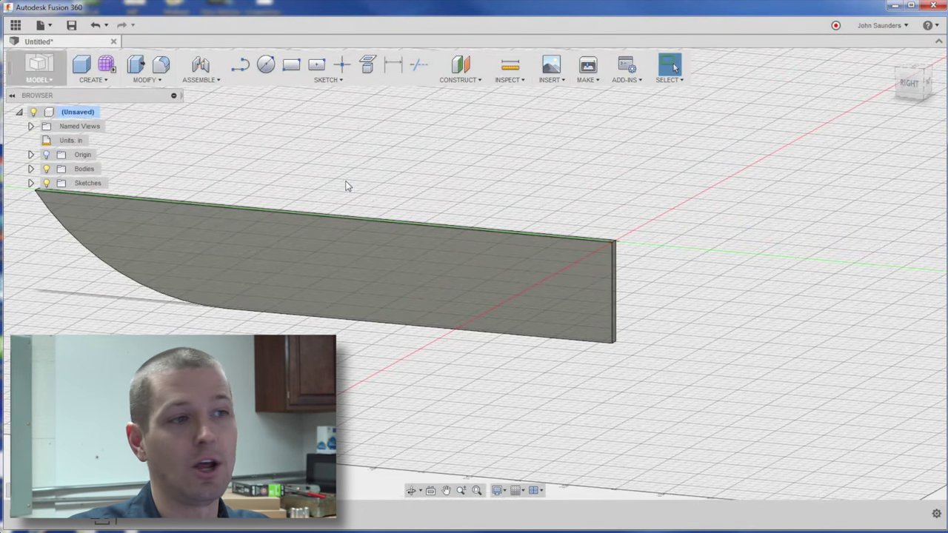
# Step: Show the origin planes and axes alongside the blade body
pyautogui.click(45, 154)
pyautogui.keyDown('shift'); pyautogui.moveTo(604, 220); pyautogui.dragTo(571, 222, button='middle'); pyautogui.keyUp('shift')
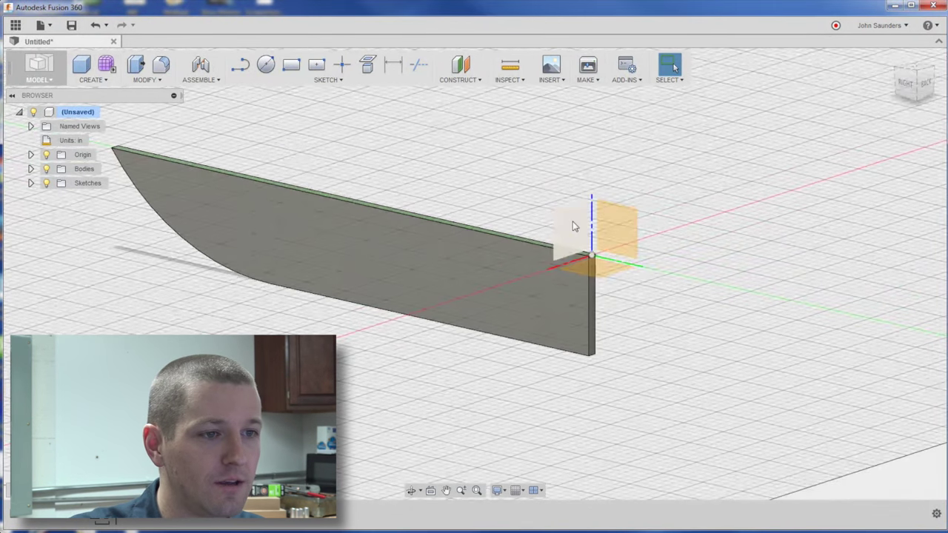
pyautogui.click(661, 195)
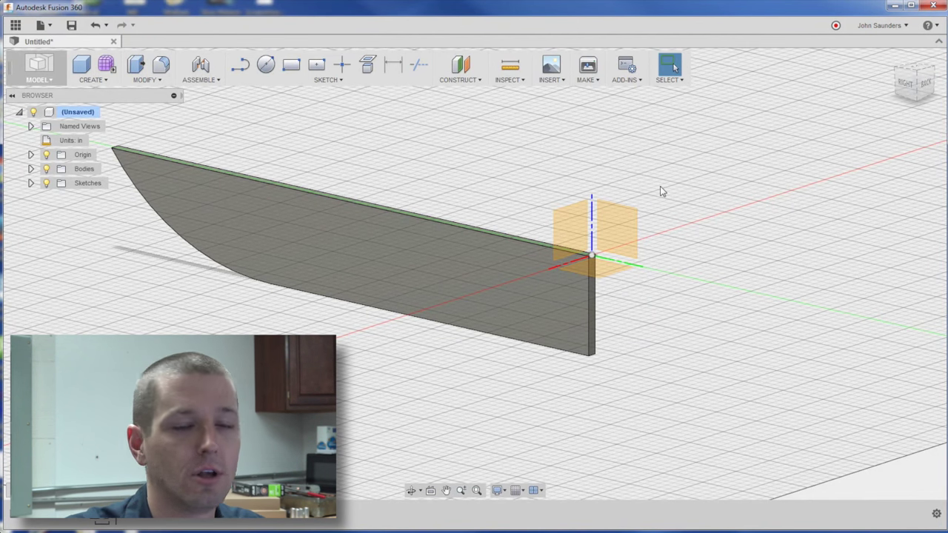
pyautogui.keyDown('shift'); pyautogui.moveTo(662, 191); pyautogui.dragTo(419, 175, button='middle'); pyautogui.keyUp('shift')
# Step: Create a construction plane offset -1.00 in from the blade's narrow rear end face
pyautogui.click(460, 79)
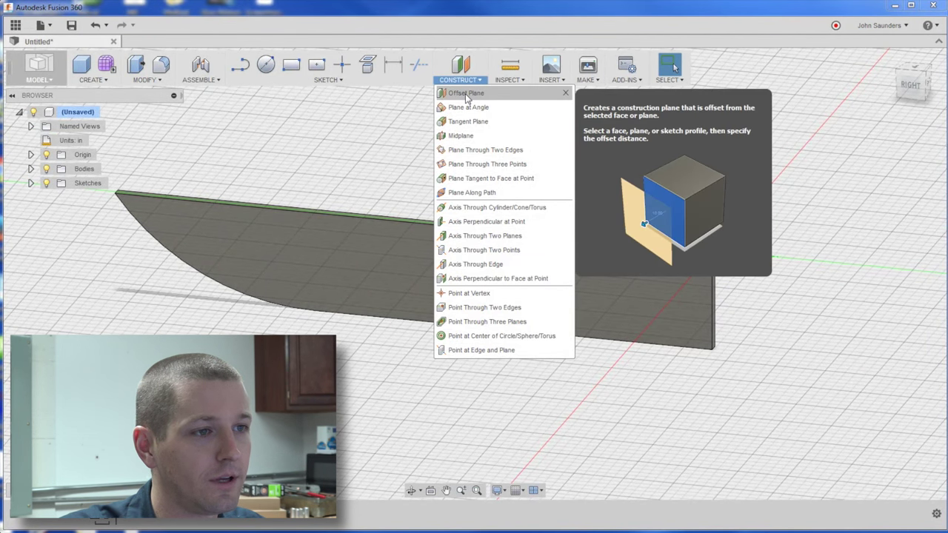
pyautogui.click(466, 93)
pyautogui.scroll(3, 689, 281)
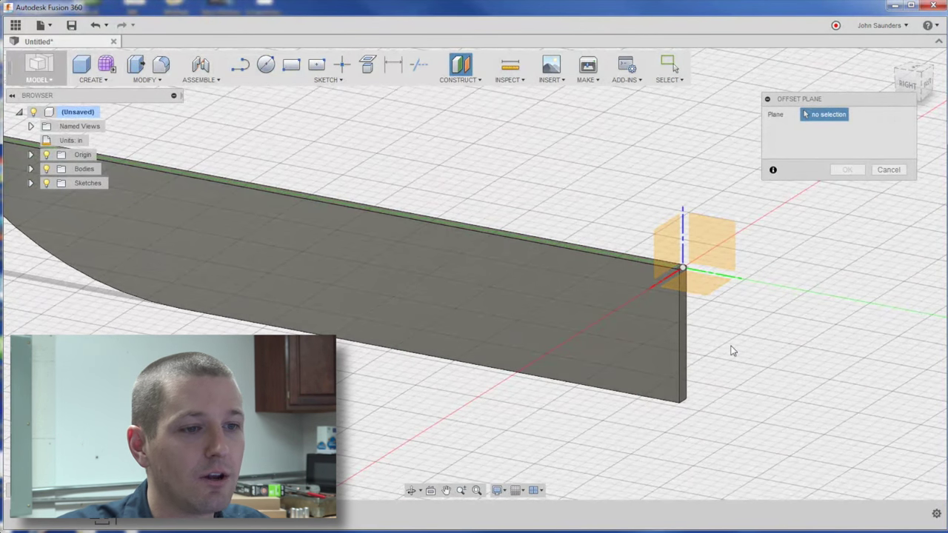
pyautogui.click(683, 330)
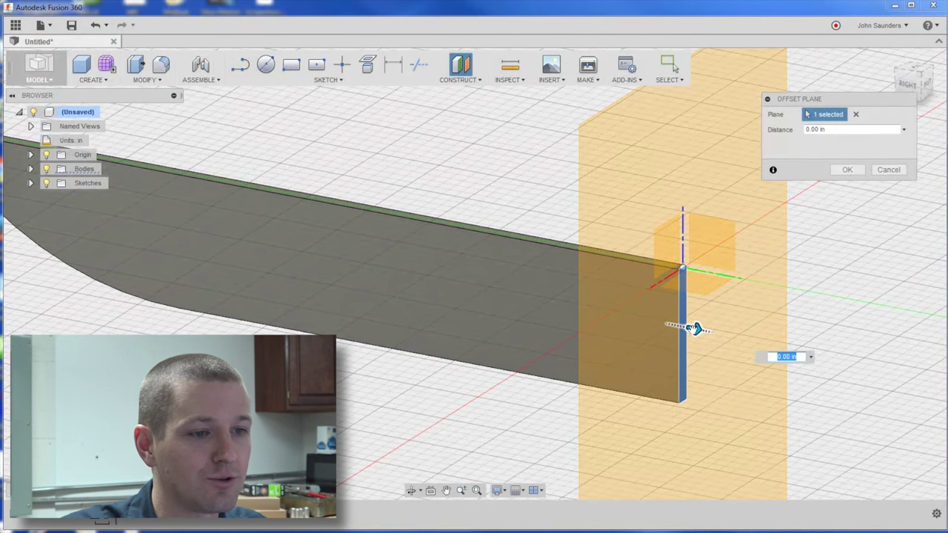
pyautogui.moveTo(693, 328); pyautogui.dragTo(571, 302)
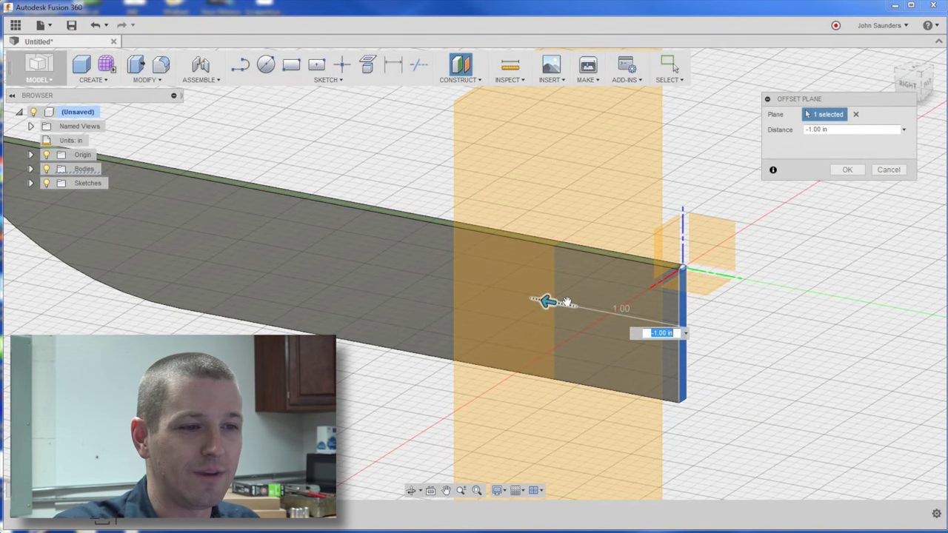
pyautogui.press('Return')
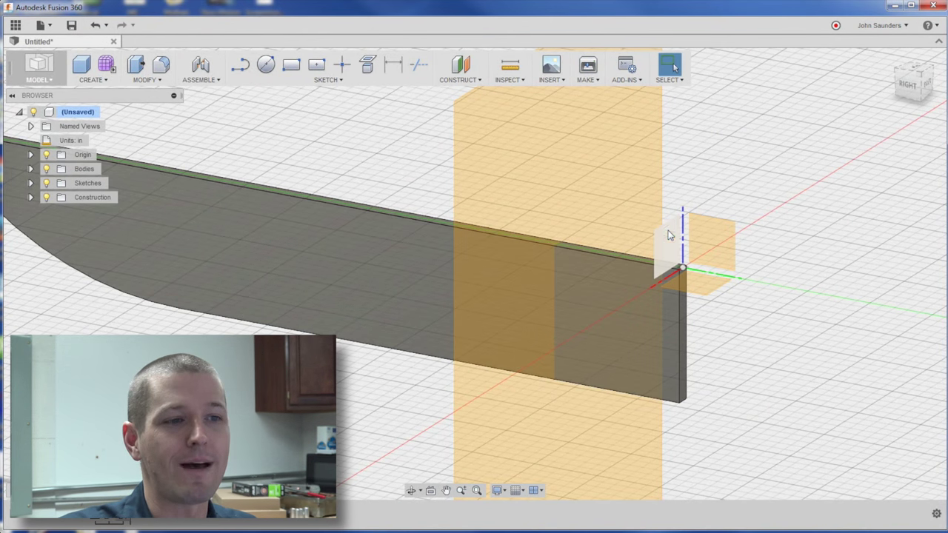
# Step: Start a sketch on the blade's large side face and project the offset construction plane into it as a line
pyautogui.click(907, 85)
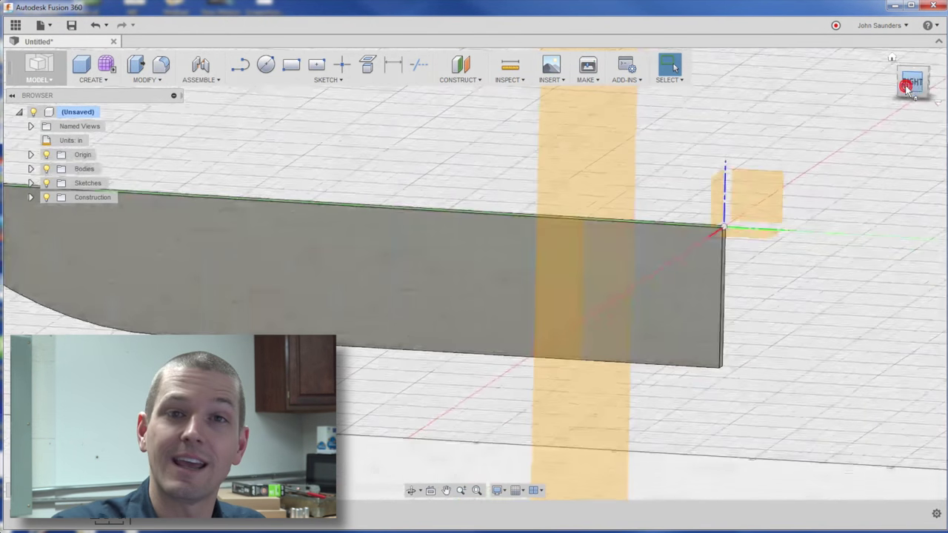
pyautogui.keyDown('shift'); pyautogui.moveTo(647, 154); pyautogui.dragTo(591, 186, button='middle'); pyautogui.keyUp('shift')
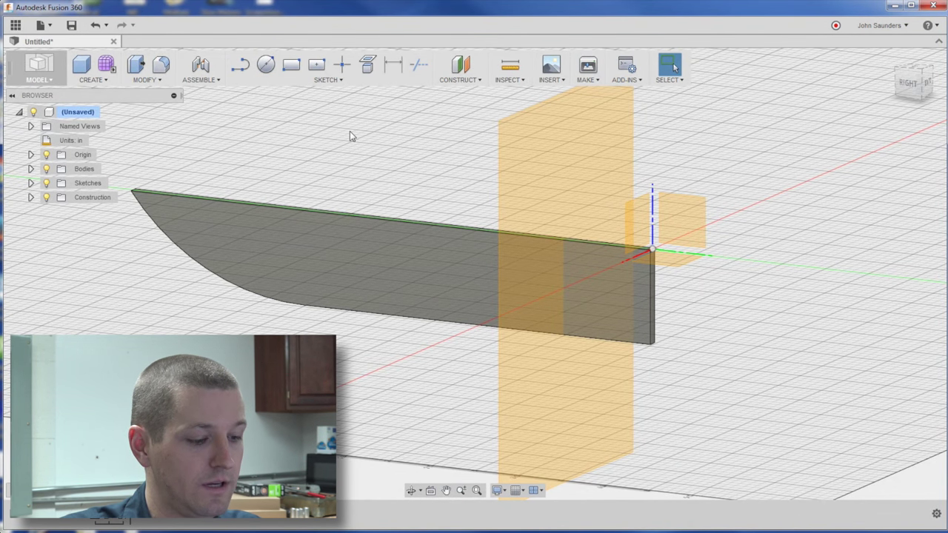
pyautogui.press('s')
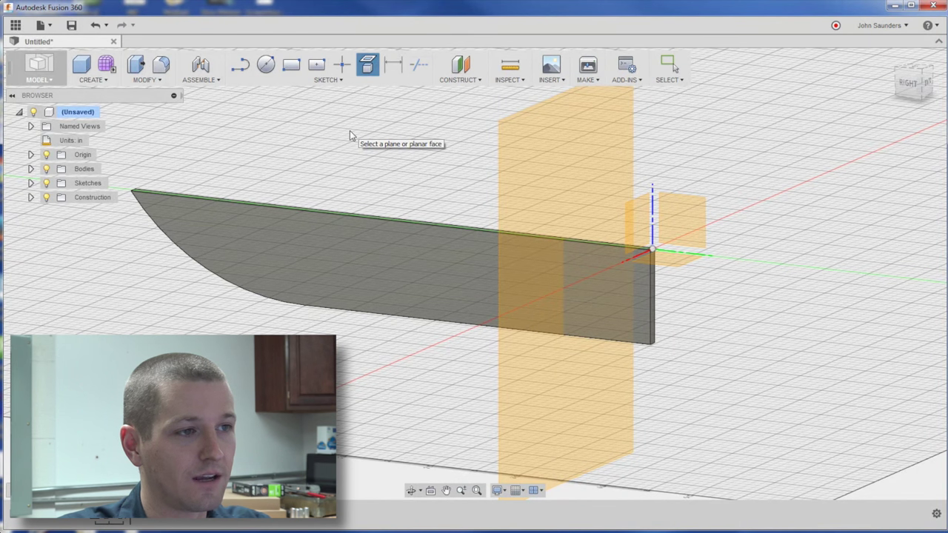
pyautogui.click(400, 244)
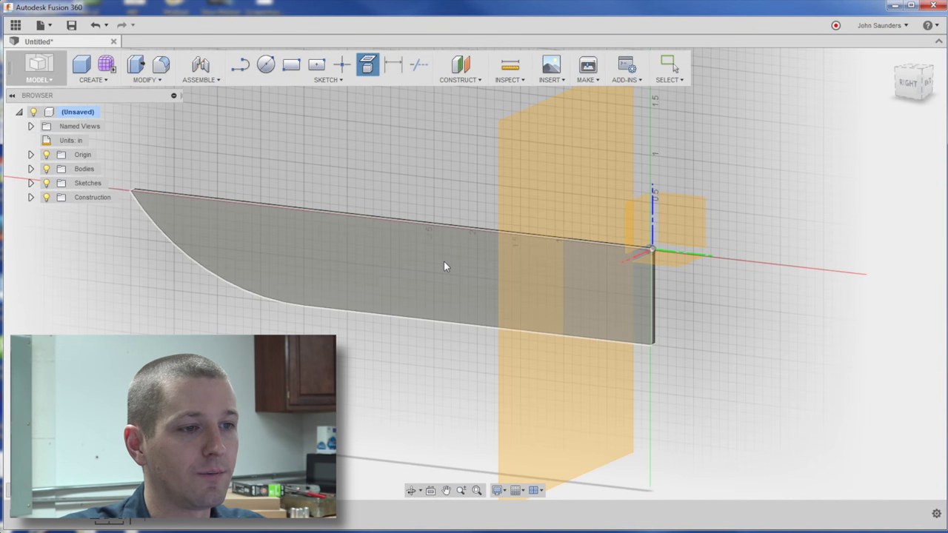
pyautogui.press('p')
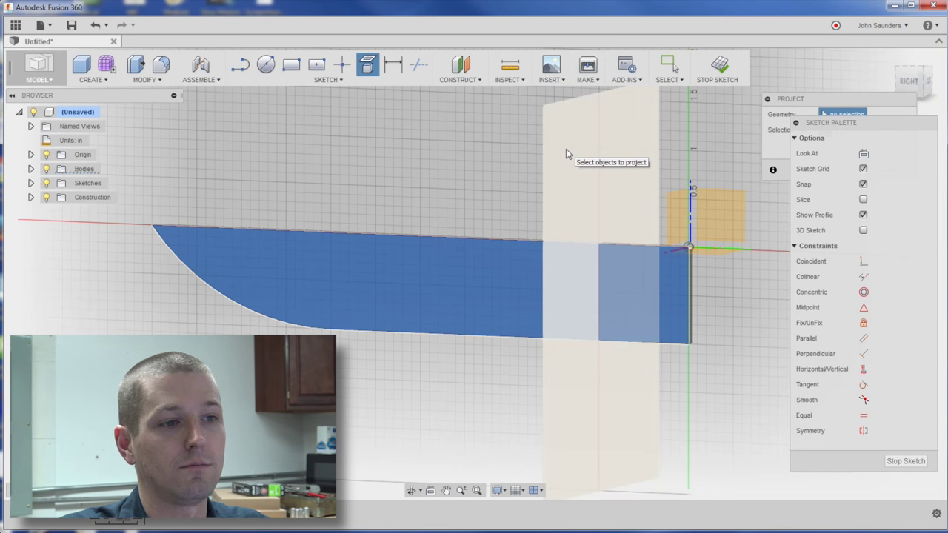
pyautogui.click(566, 149)
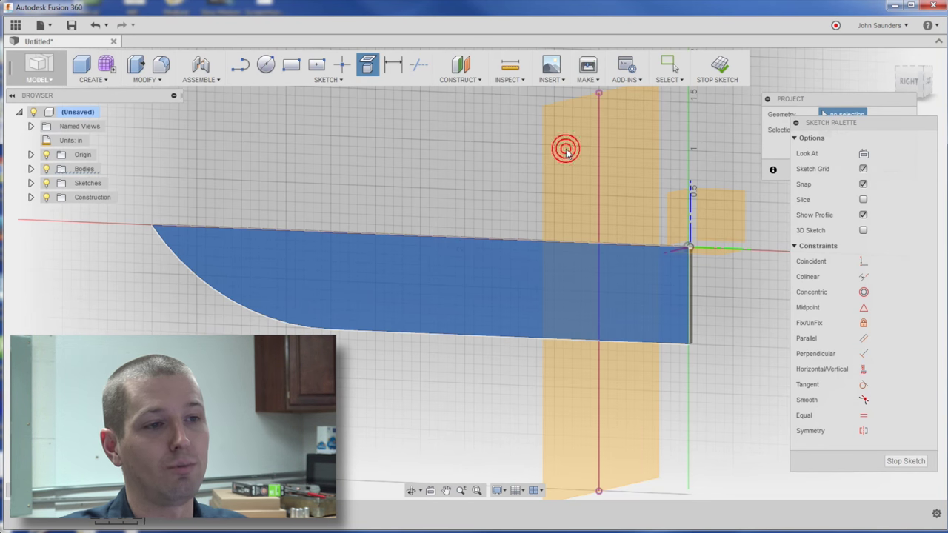
pyautogui.moveTo(790, 101); pyautogui.dragTo(723, 170)
pyautogui.click(780, 445)
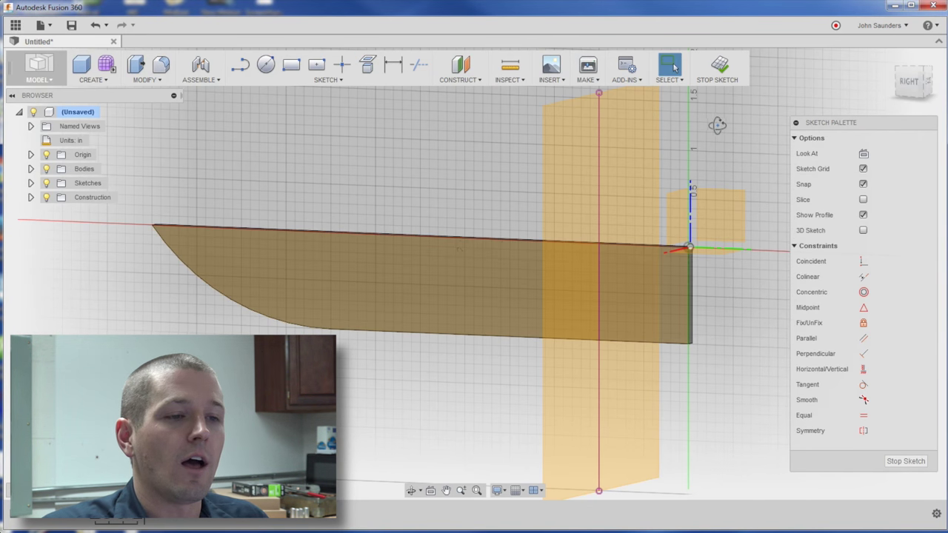
# Step: Sketch a horizontal line from the projected plane line towards the blade tip, ending in a tangent arc that curves up past the blade's top edge
pyautogui.keyDown('shift'); pyautogui.moveTo(720, 135); pyautogui.dragTo(629, 174, button='middle'); pyautogui.keyUp('shift')
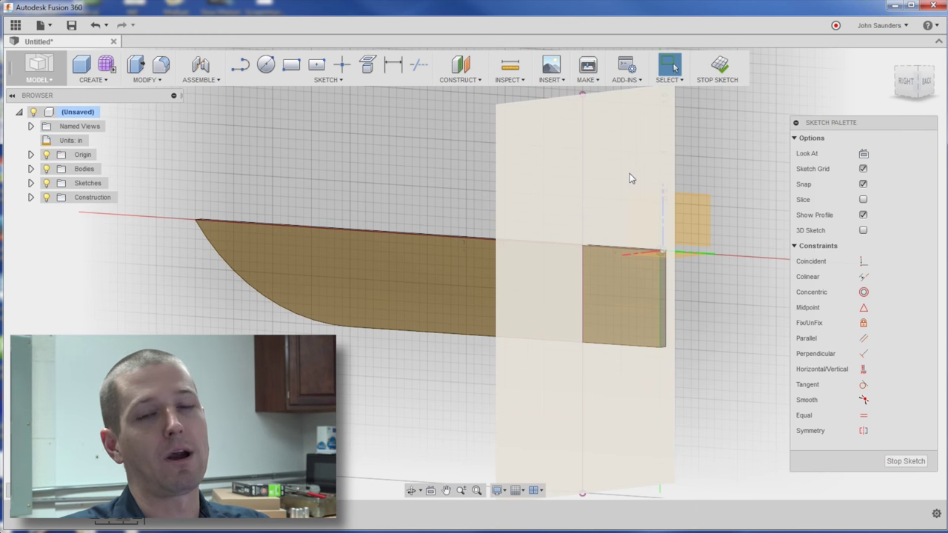
pyautogui.moveTo(629, 173)
pyautogui.keyDown('shift'); pyautogui.mouseDown(button='middle')
pyautogui.moveTo(610, 165)
pyautogui.moveTo(614, 177)
pyautogui.moveTo(561, 242)
pyautogui.mouseUp(button='middle'); pyautogui.keyUp('shift')
pyautogui.keyDown('shift'); pyautogui.moveTo(408, 232); pyautogui.dragTo(474, 239, button='middle'); pyautogui.keyUp('shift')
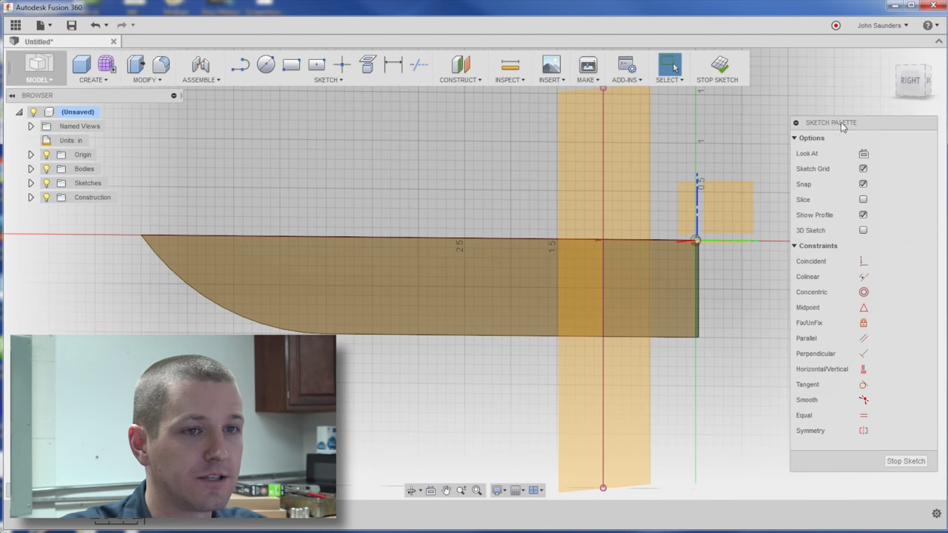
pyautogui.press('l')
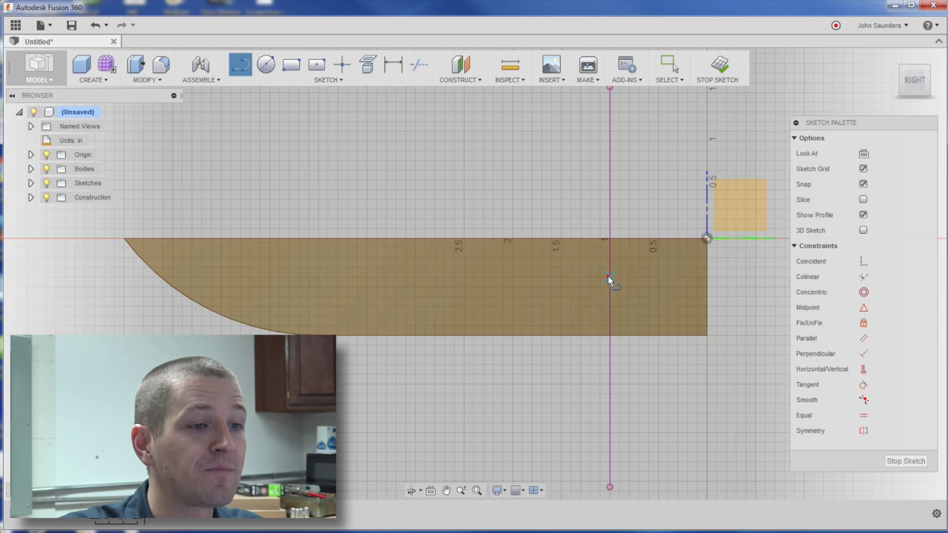
pyautogui.click(609, 278)
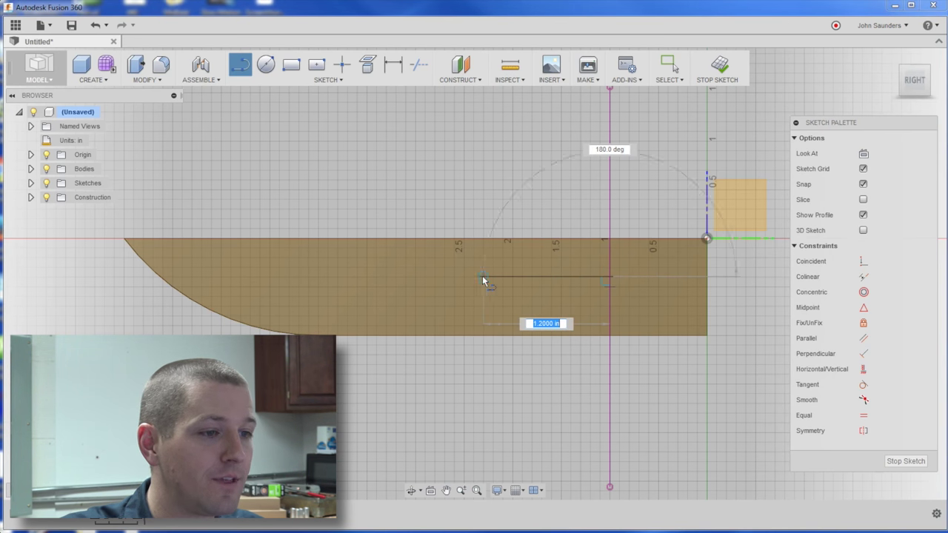
pyautogui.click(358, 277)
pyautogui.moveTo(358, 277); pyautogui.dragTo(231, 132)
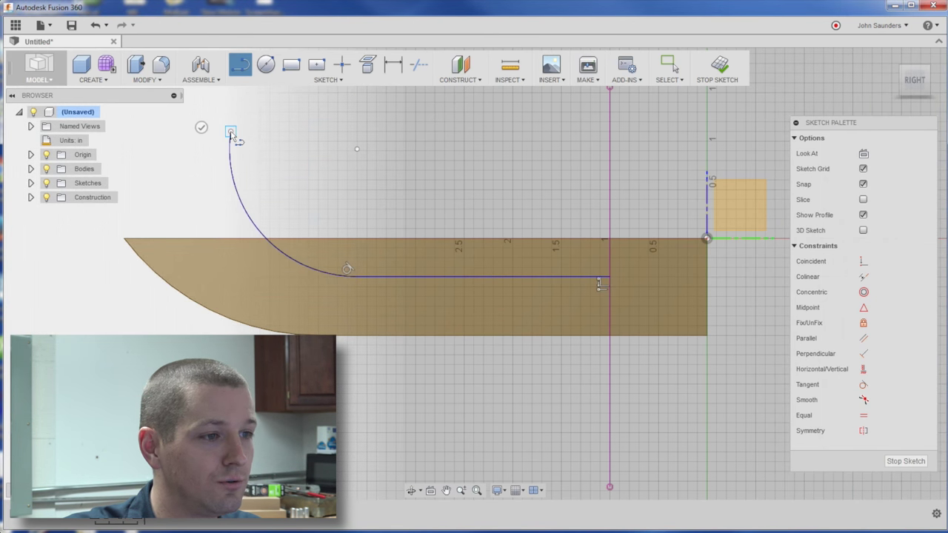
pyautogui.press('Escape')
pyautogui.press('Escape')
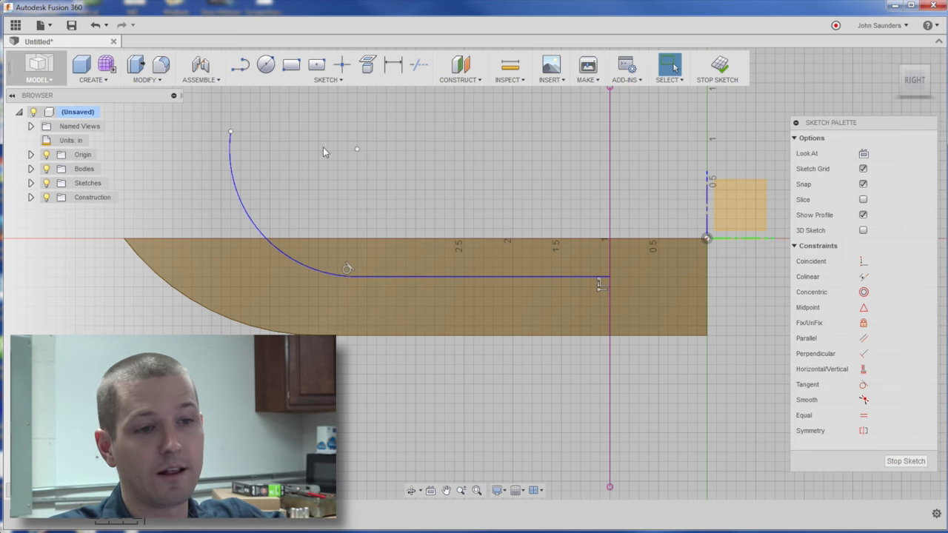
# Step: Make the sketched arc concentric with the blade's curved tip edge
pyautogui.click(864, 293)
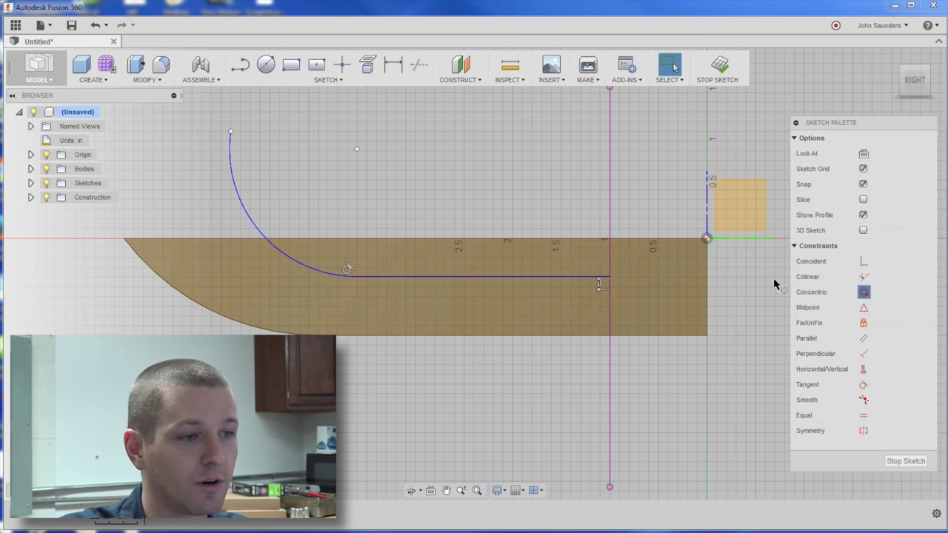
pyautogui.click(286, 257)
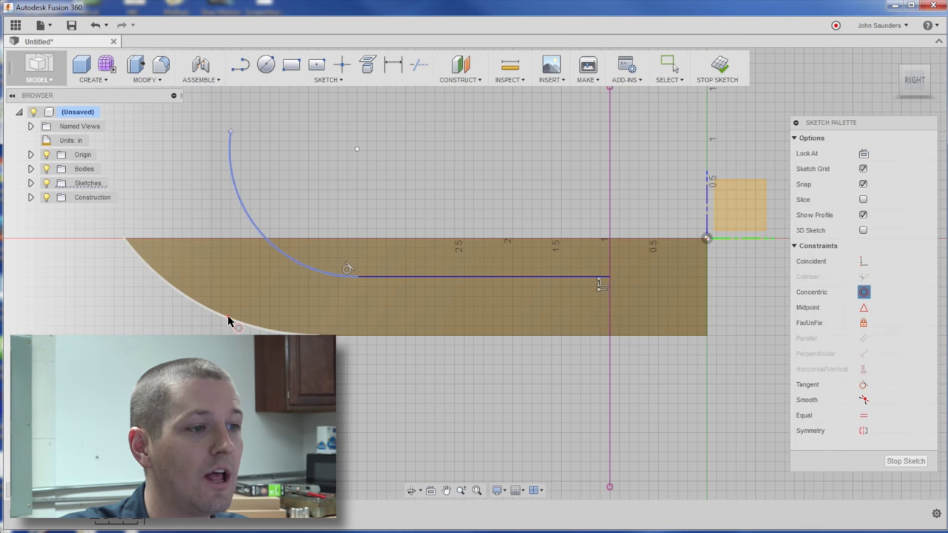
pyautogui.click(230, 318)
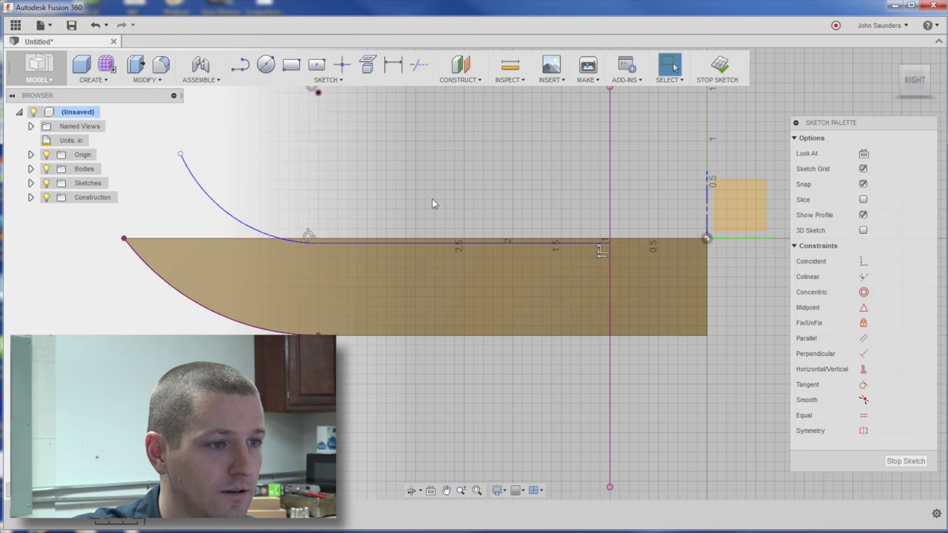
# Step: Dimension the horizontal sketch line 0.50 in from the blade's bottom edge
pyautogui.moveTo(411, 243)
pyautogui.mouseDown()
pyautogui.moveTo(398, 324)
pyautogui.moveTo(397, 265)
pyautogui.moveTo(394, 309)
pyautogui.mouseUp()
pyautogui.press('d')
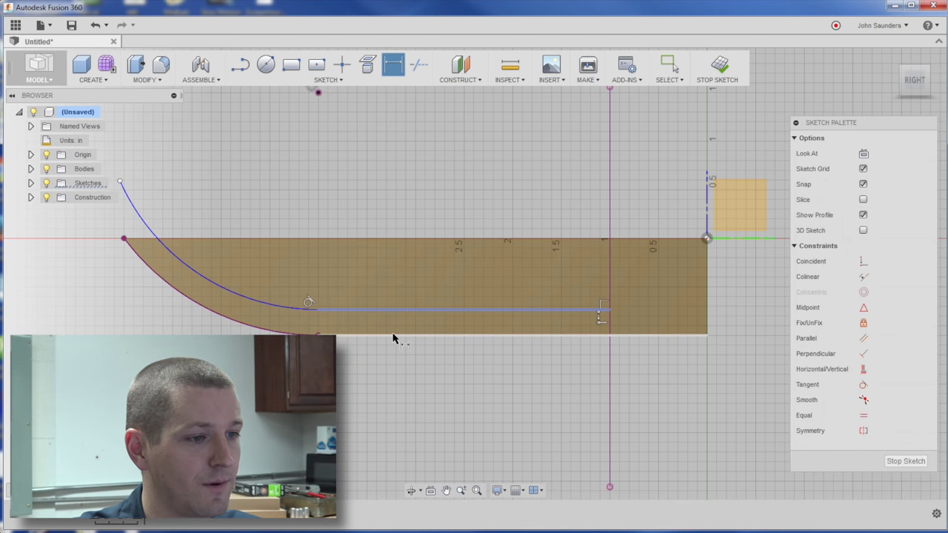
pyautogui.click(406, 311)
pyautogui.click(408, 334)
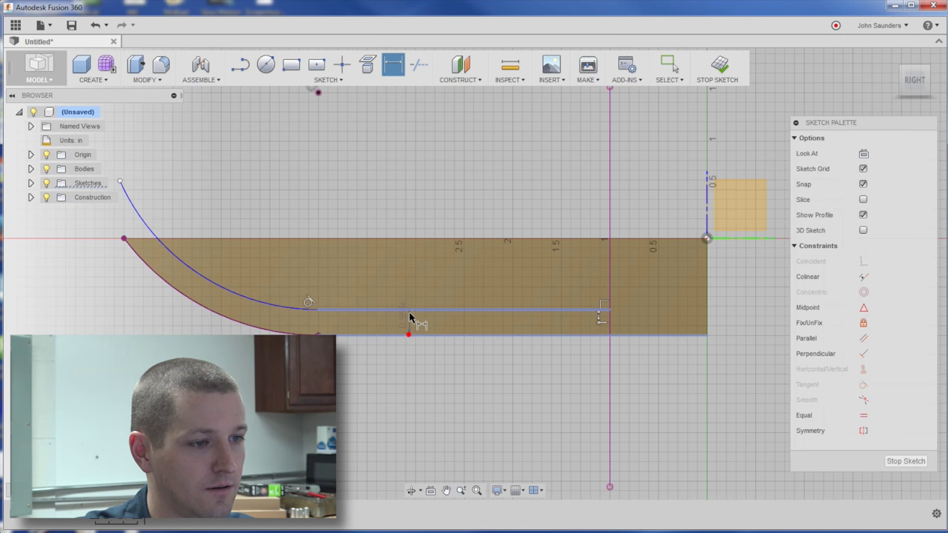
pyautogui.click(423, 324)
pyautogui.write('.5')
pyautogui.press('Return')
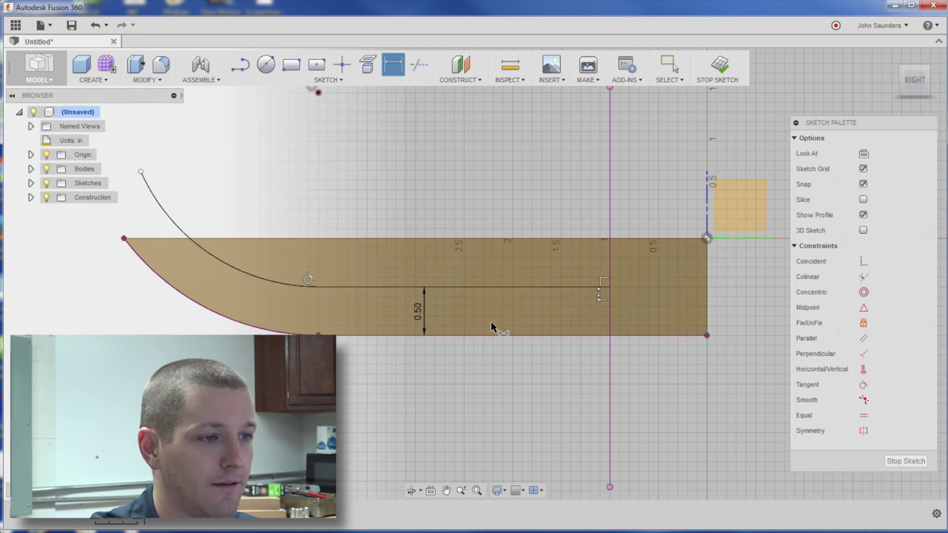
# Step: Finish the path sketch and start a new sketch on the offset construction plane
pyautogui.moveTo(506, 210)
pyautogui.keyDown('shift'); pyautogui.mouseDown(button='middle')
pyautogui.moveTo(526, 212)
pyautogui.moveTo(503, 156)
pyautogui.mouseUp(button='middle'); pyautogui.keyUp('shift')
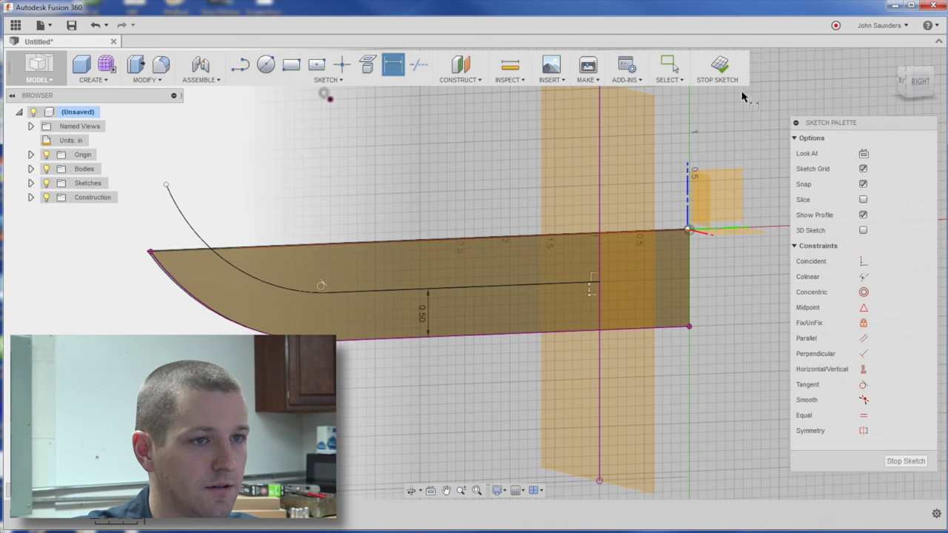
pyautogui.click(718, 65)
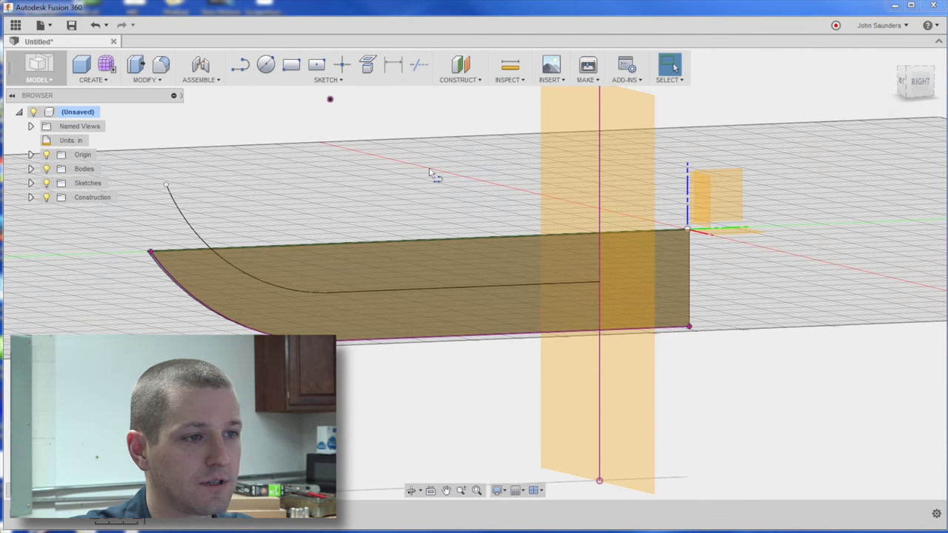
pyautogui.press('Return')
pyautogui.click(556, 121)
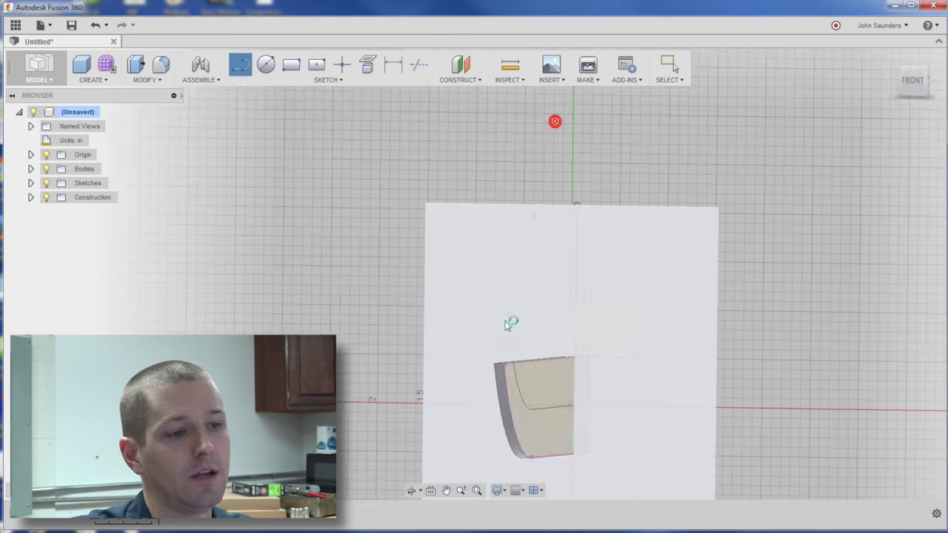
pyautogui.scroll(3, 604, 303)
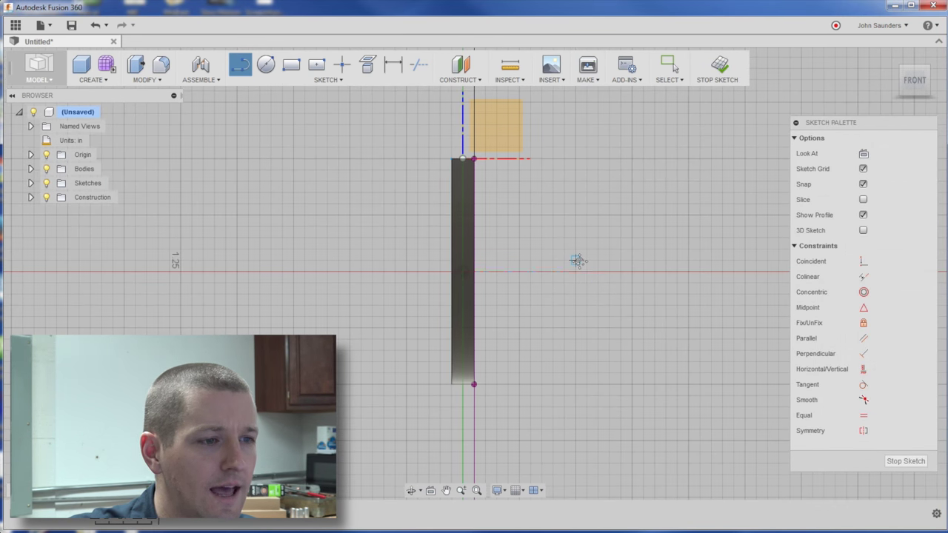
pyautogui.moveTo(576, 260)
pyautogui.keyDown('shift'); pyautogui.mouseDown(button='middle')
pyautogui.moveTo(586, 296)
pyautogui.moveTo(577, 298)
pyautogui.moveTo(587, 304)
pyautogui.mouseUp(button='middle'); pyautogui.keyUp('shift')
pyautogui.press('l')
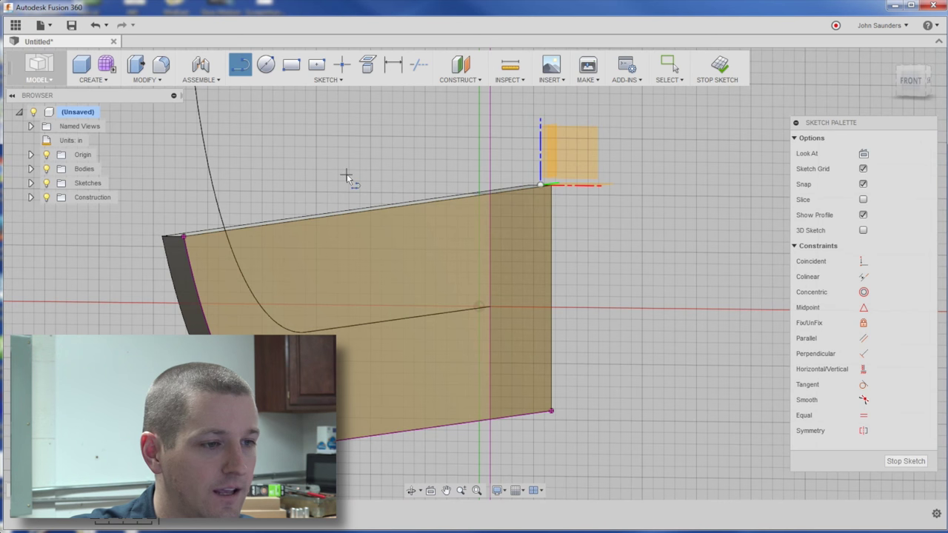
# Step: Project the path line's endpoint and the blade's narrow bottom face into the sketch
pyautogui.press('p')
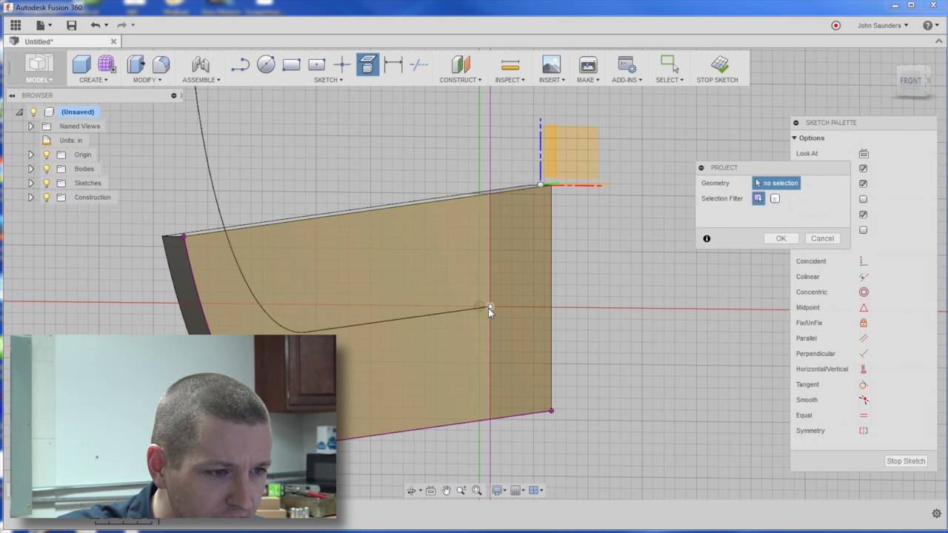
pyautogui.keyDown('shift'); pyautogui.moveTo(499, 437); pyautogui.dragTo(502, 424, button='middle'); pyautogui.keyUp('shift')
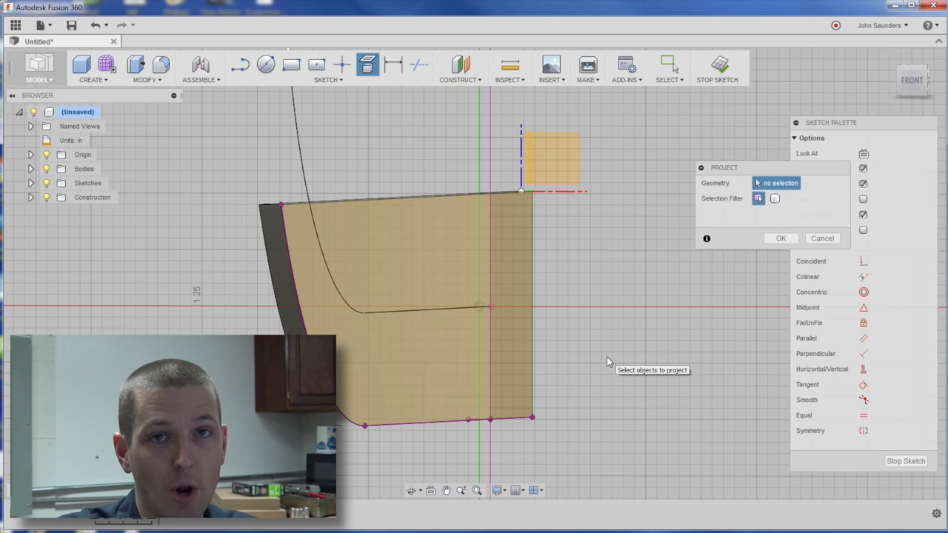
pyautogui.keyDown('shift'); pyautogui.moveTo(607, 359); pyautogui.dragTo(588, 373, button='middle'); pyautogui.keyUp('shift')
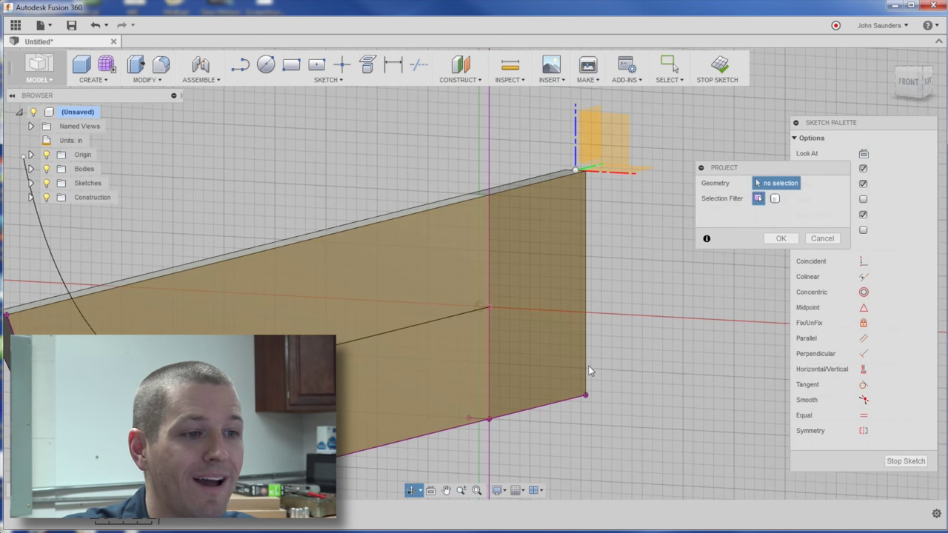
pyautogui.click(781, 238)
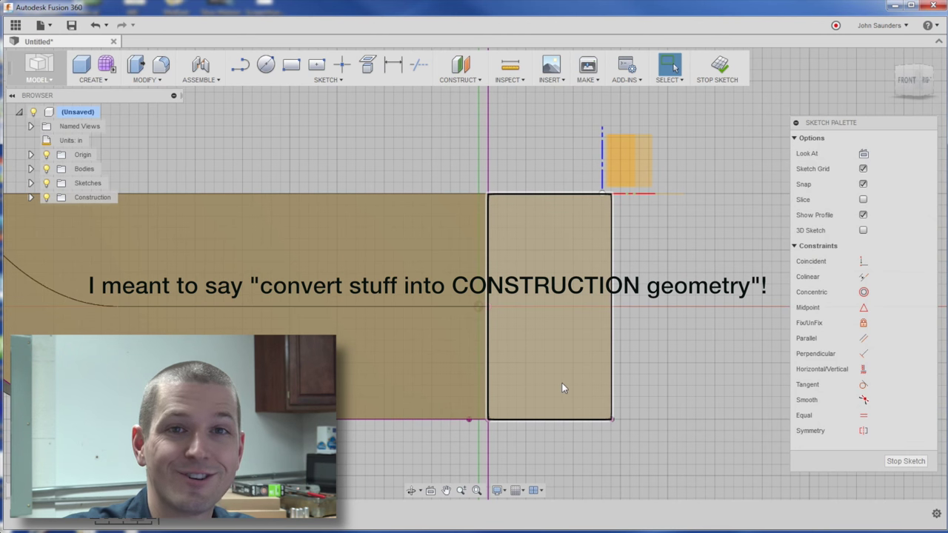
pyautogui.keyDown('shift'); pyautogui.moveTo(563, 387); pyautogui.dragTo(486, 412, button='middle'); pyautogui.keyUp('shift')
pyautogui.click(478, 410)
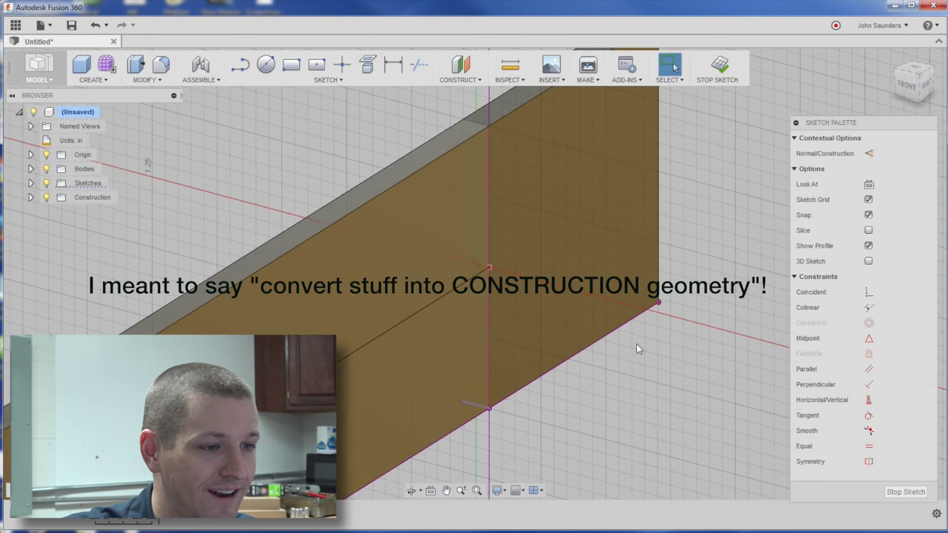
pyautogui.click(654, 401)
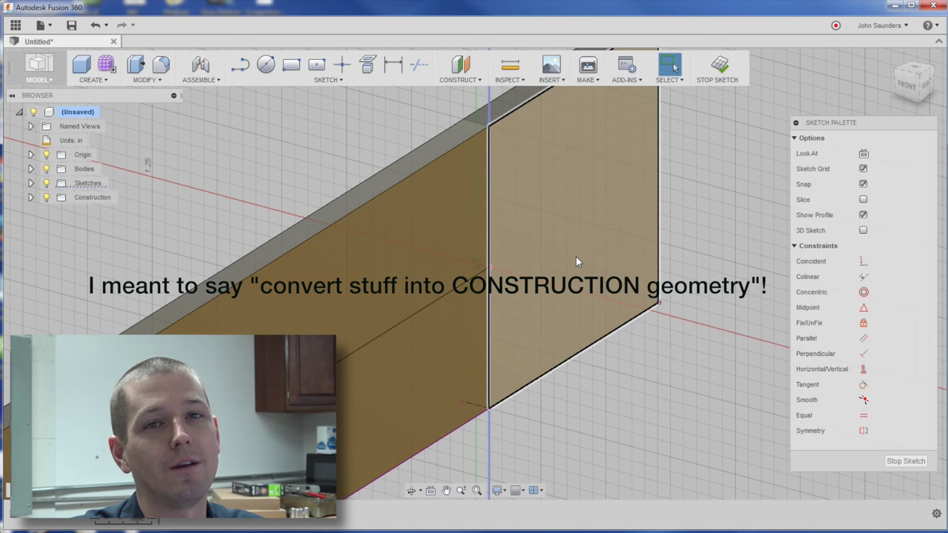
pyautogui.keyDown('shift'); pyautogui.moveTo(576, 260); pyautogui.dragTo(490, 200, button='middle'); pyautogui.keyUp('shift')
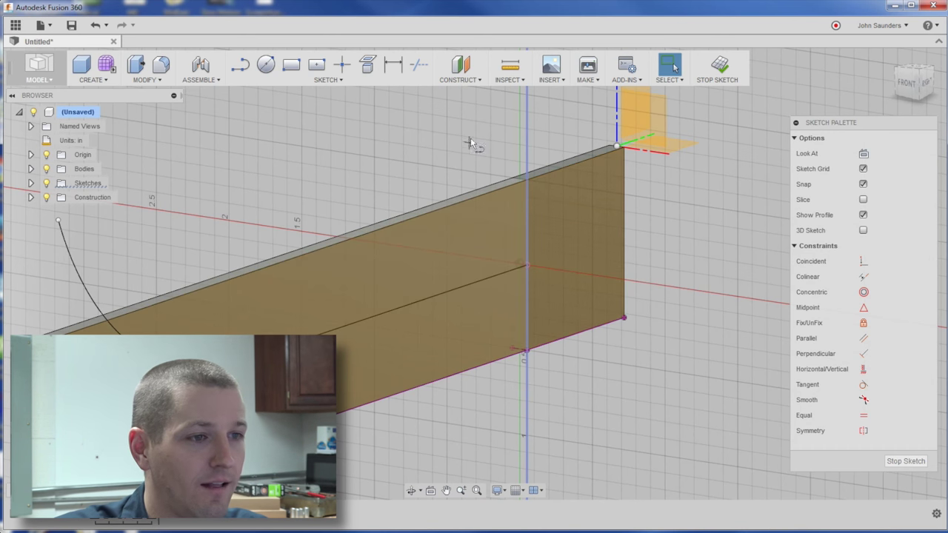
# Step: Draw a slanted line from the projected path endpoint to the midpoint of the projected bottom edge, enclosing a thin triangular bevel profile
pyautogui.press('l')
pyautogui.click(906, 83)
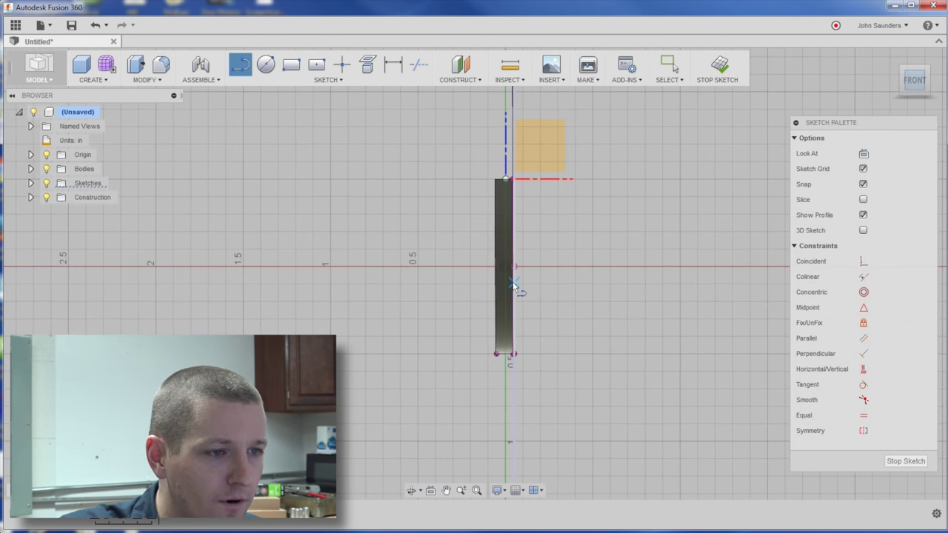
pyautogui.scroll(3, 519, 264)
pyautogui.click(516, 244)
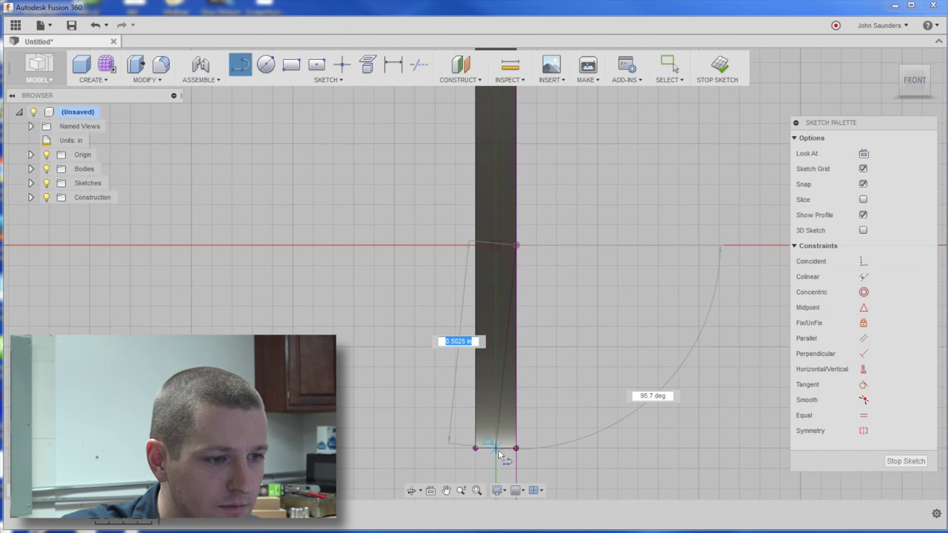
pyautogui.click(496, 448)
pyautogui.click(517, 245)
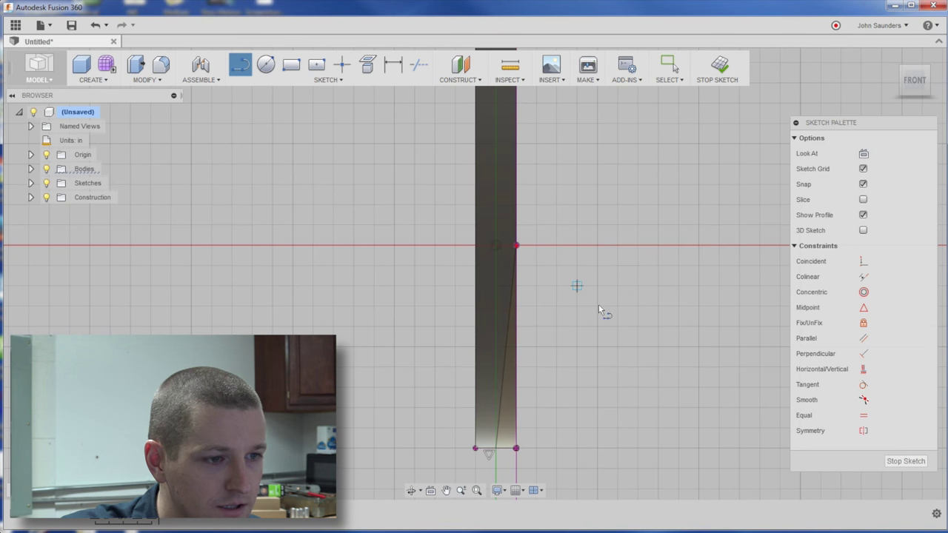
# Step: Start a Sweep using the thin triangular bevel profile and the sketched path line on the blade's face
pyautogui.keyDown('shift'); pyautogui.moveTo(601, 314); pyautogui.dragTo(533, 291, button='middle'); pyautogui.keyUp('shift')
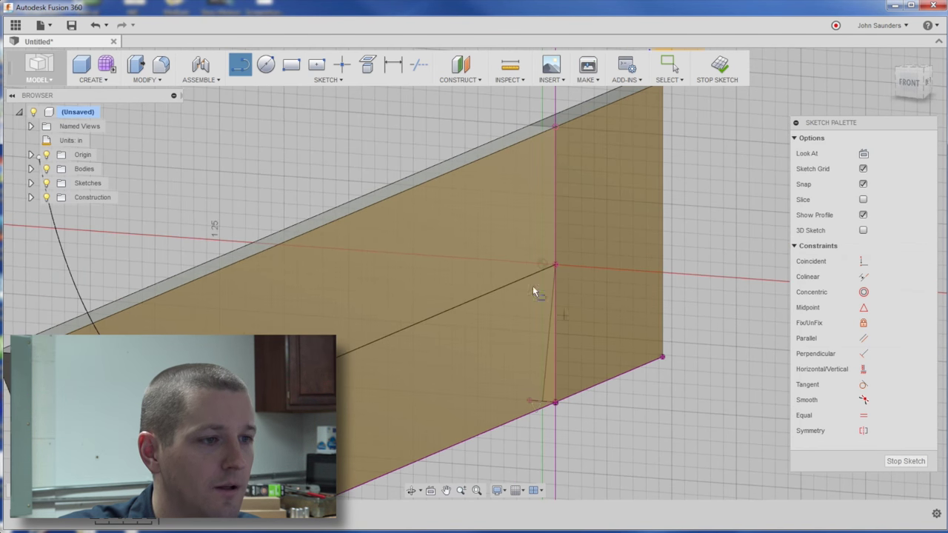
pyautogui.click(92, 79)
pyautogui.click(86, 205)
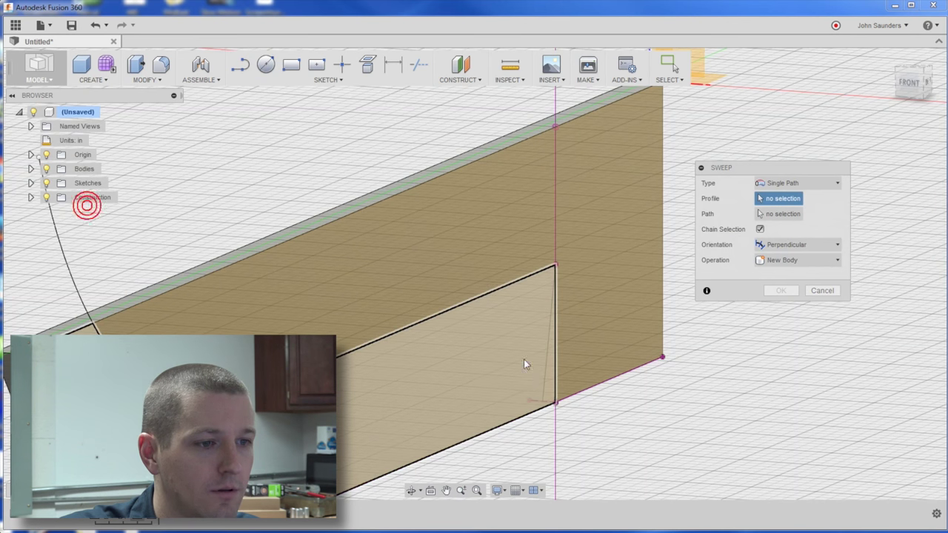
pyautogui.click(555, 387)
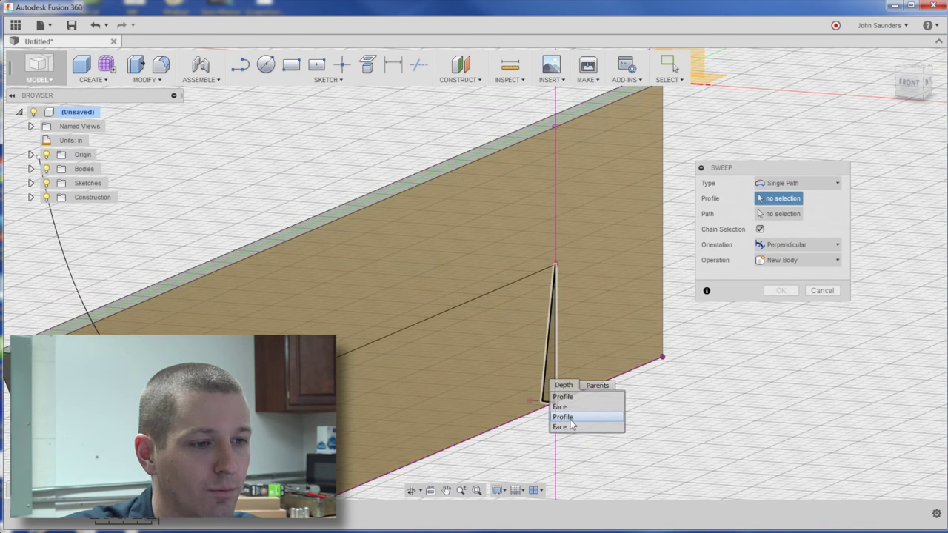
pyautogui.click(564, 417)
pyautogui.scroll(-2, 578, 422)
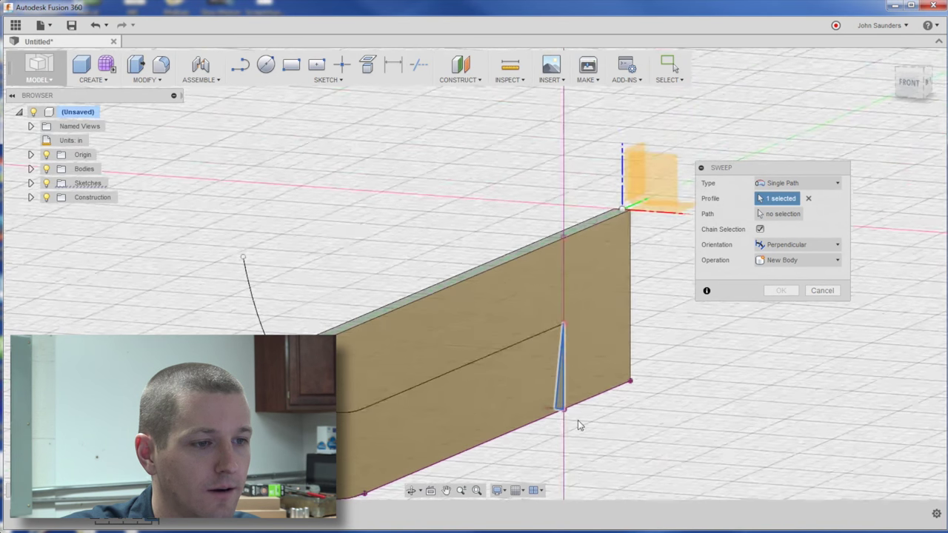
pyautogui.click(768, 215)
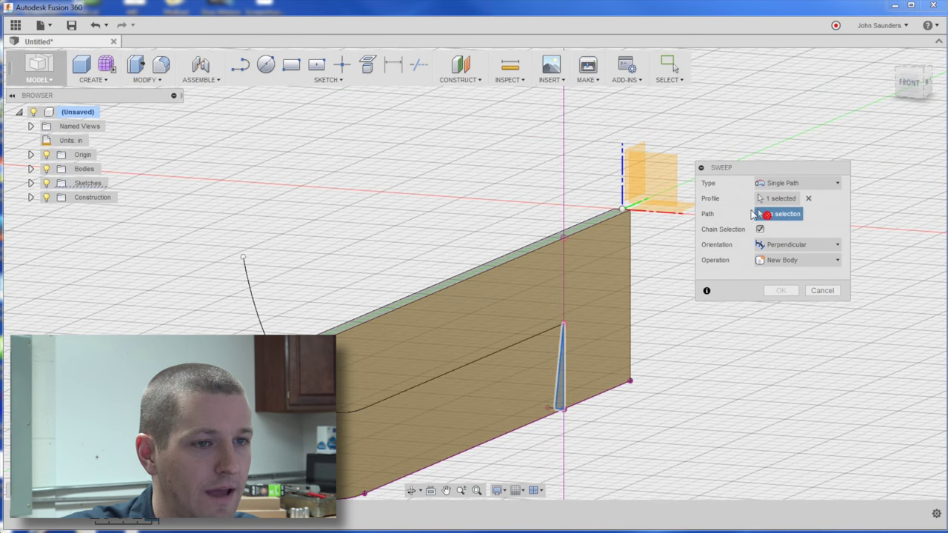
pyautogui.click(519, 343)
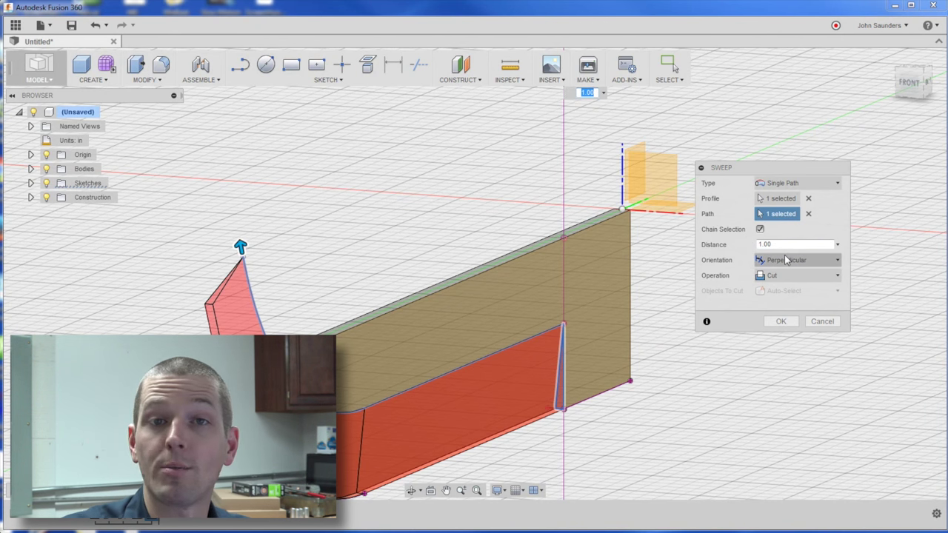
pyautogui.scroll(2, 623, 238)
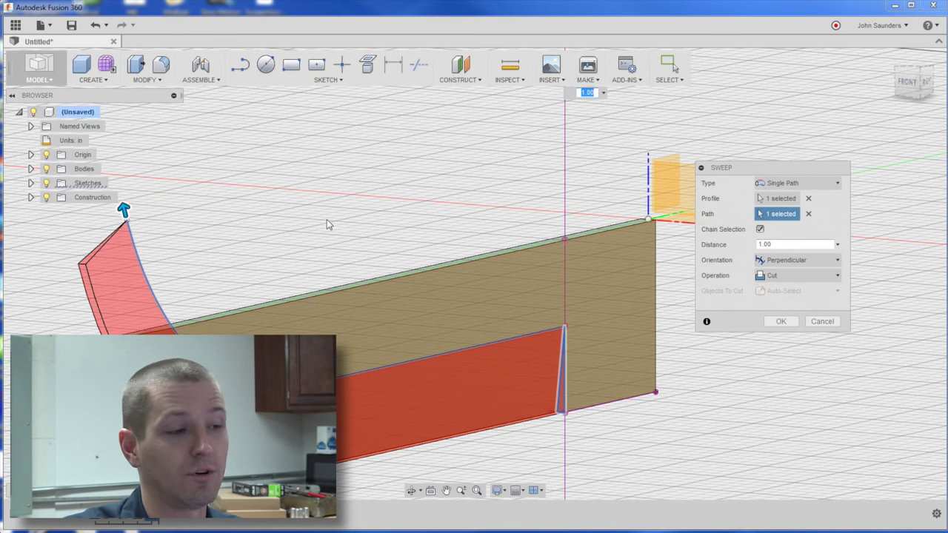
pyautogui.moveTo(373, 226); pyautogui.dragTo(422, 208, button='middle')
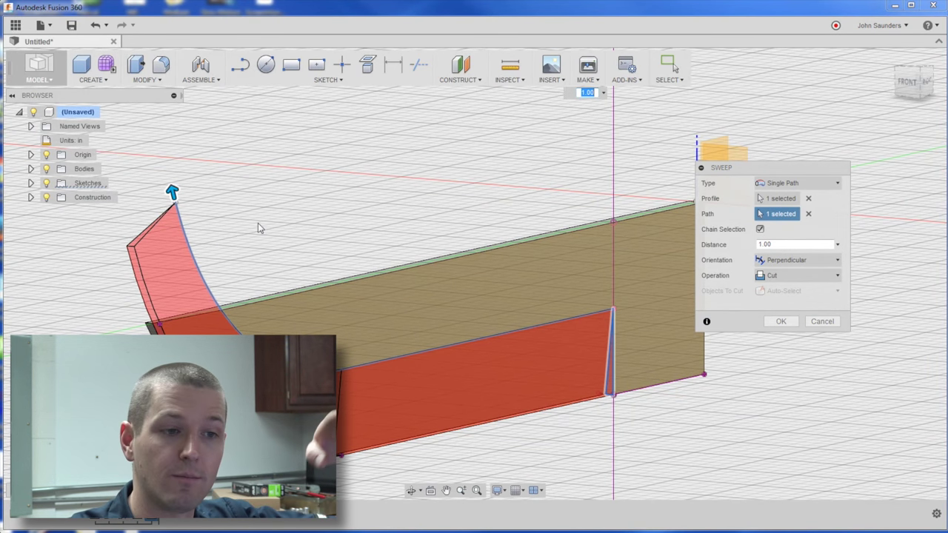
# Step: Try the Parallel orientation for the bevel sweep
pyautogui.click(775, 261)
pyautogui.click(778, 290)
pyautogui.scroll(2, 583, 339)
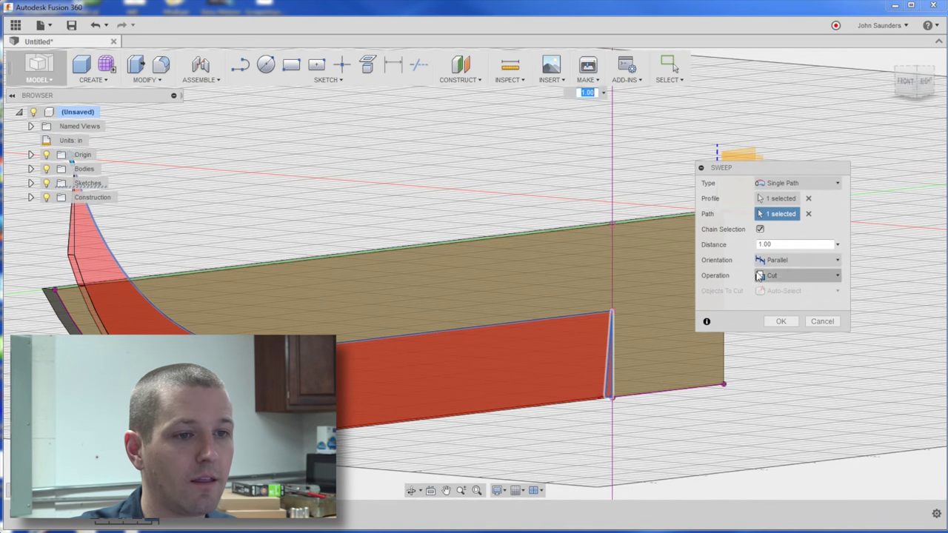
# Step: Set the sweep orientation to Perpendicular and complete it as a cut to form the bevel
pyautogui.click(784, 260)
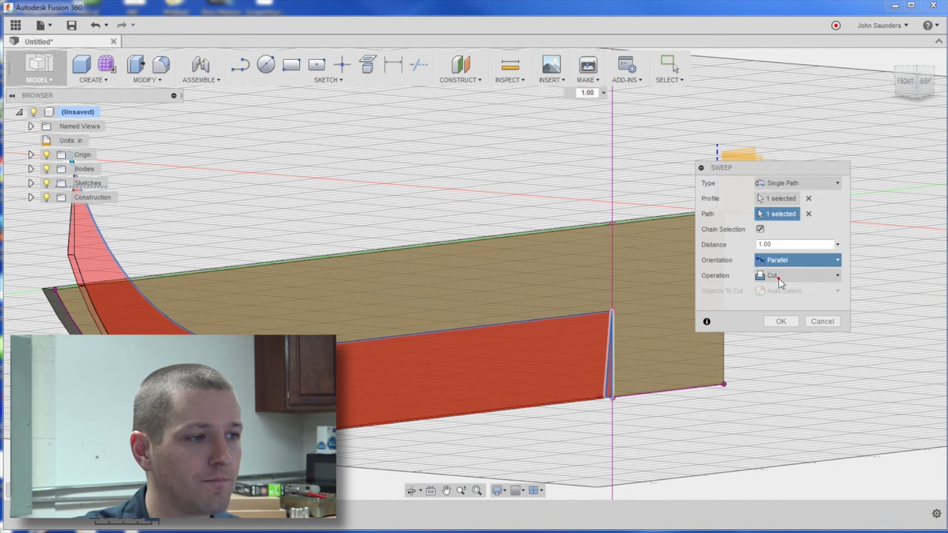
pyautogui.click(785, 276)
pyautogui.click(781, 321)
pyautogui.scroll(-4, 435, 191)
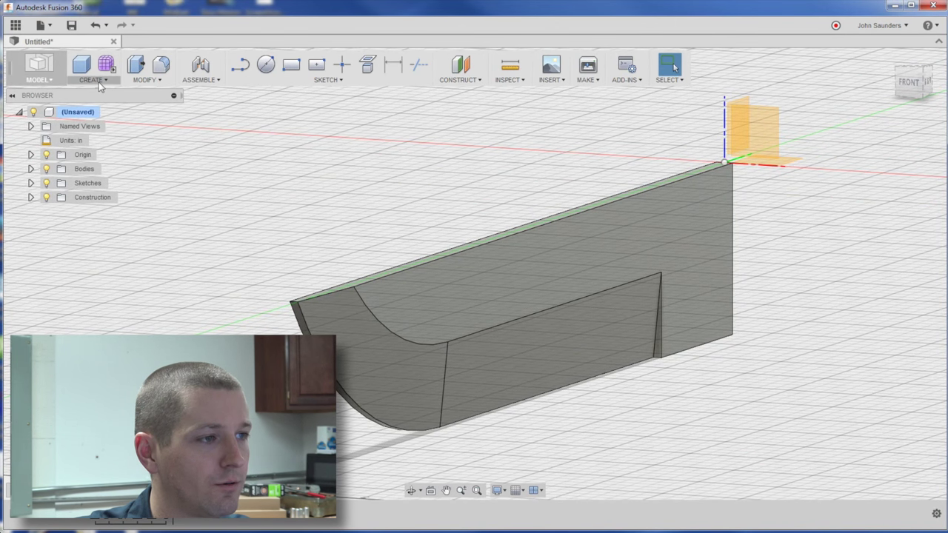
# Step: Mirror the straight and curved bevel faces across the vertical origin plane running lengthwise through the middle of the blade's thickness
pyautogui.click(146, 79)
pyautogui.click(92, 79)
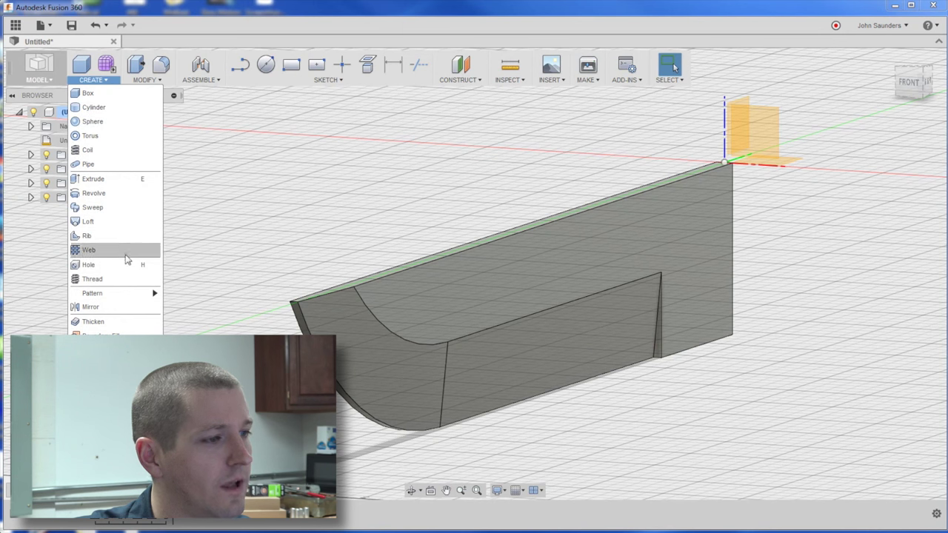
pyautogui.click(121, 307)
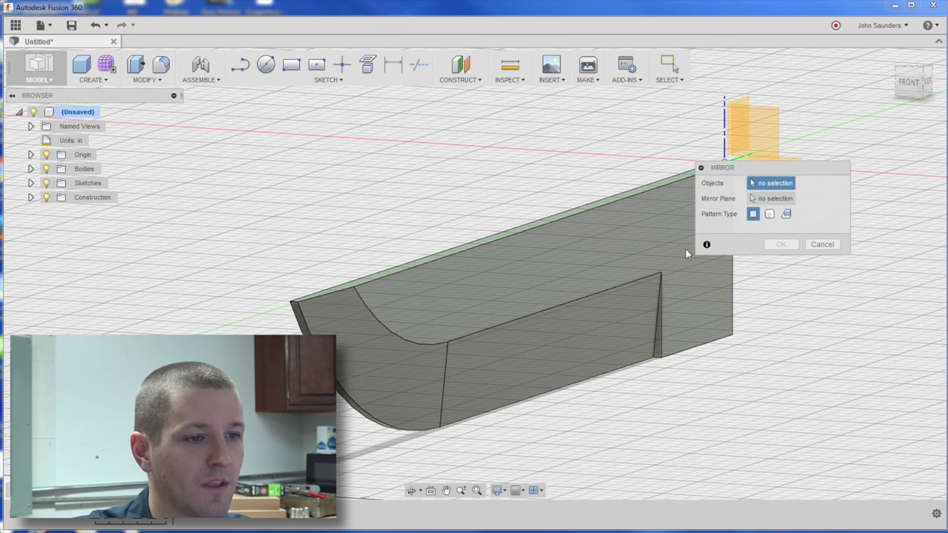
pyautogui.click(485, 374)
pyautogui.click(385, 381)
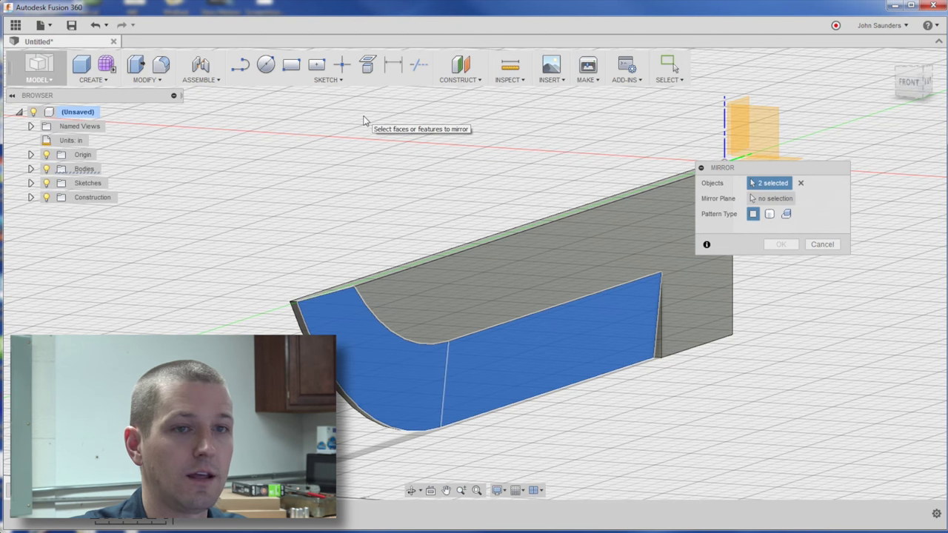
pyautogui.click(774, 198)
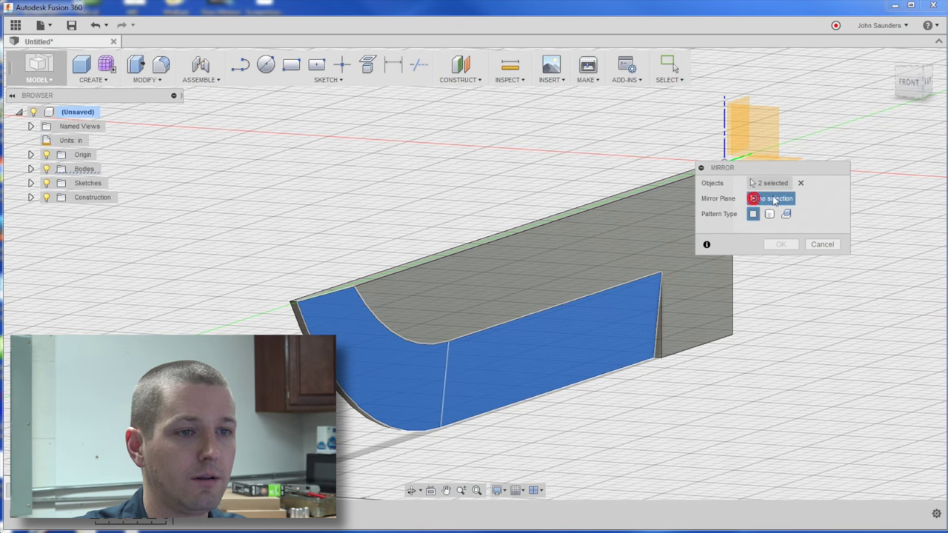
pyautogui.scroll(3, 743, 101)
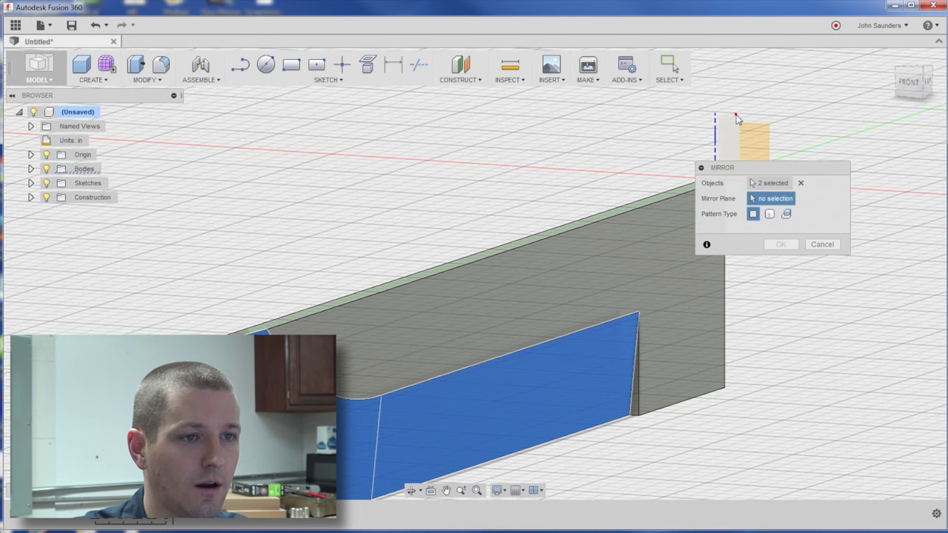
pyautogui.click(733, 122)
pyautogui.click(776, 245)
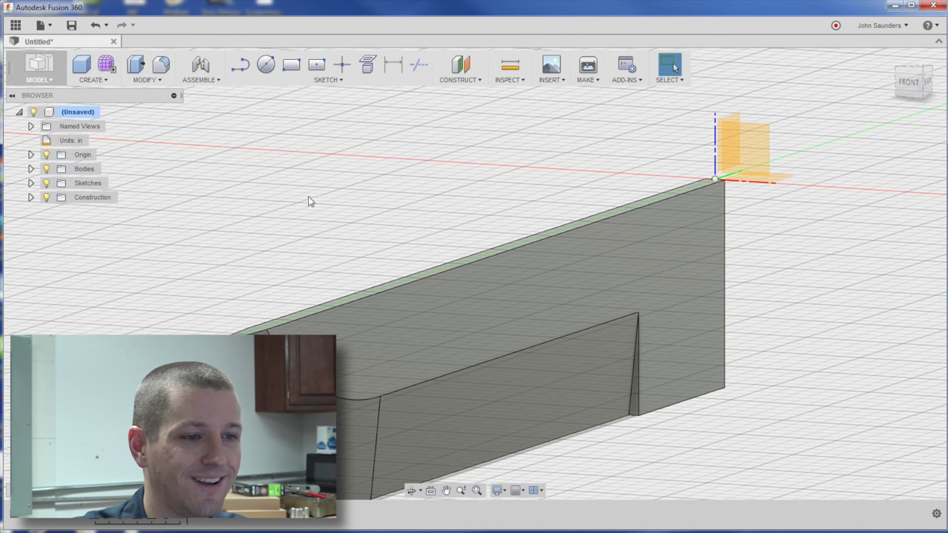
pyautogui.keyDown('shift'); pyautogui.moveTo(307, 201); pyautogui.dragTo(487, 167, button='middle'); pyautogui.keyUp('shift')
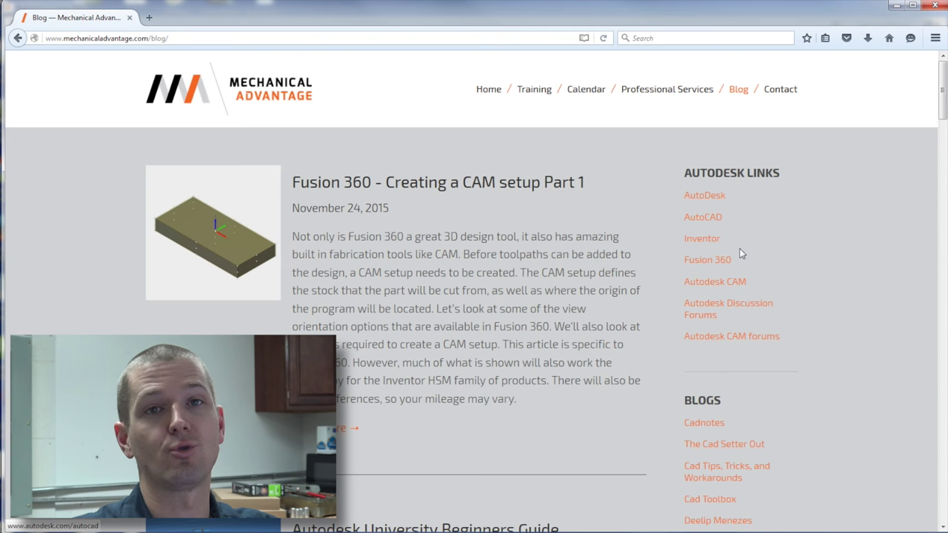
# Step: Look through the recent posts on the Mechanical Advantage blog in the web browser
pyautogui.scroll(-2, 596, 233)
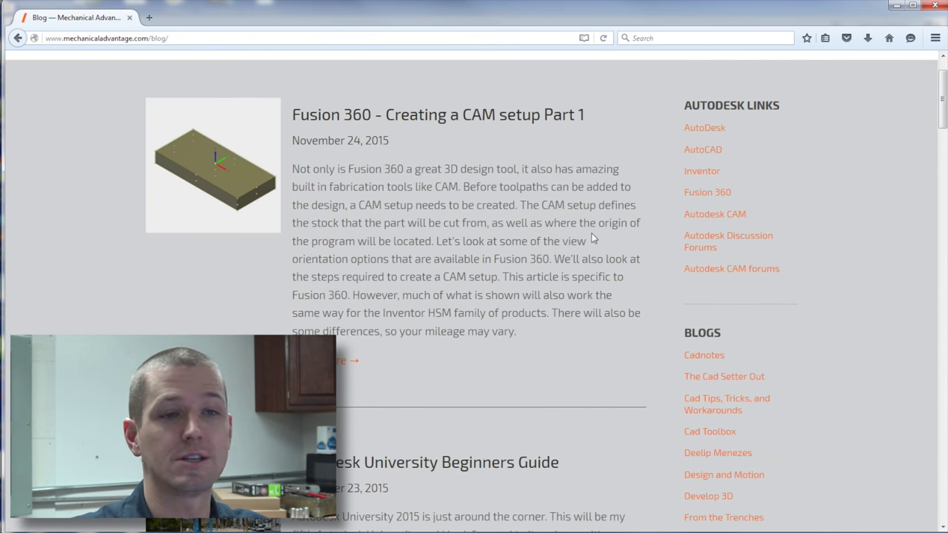
pyautogui.scroll(-2, 592, 239)
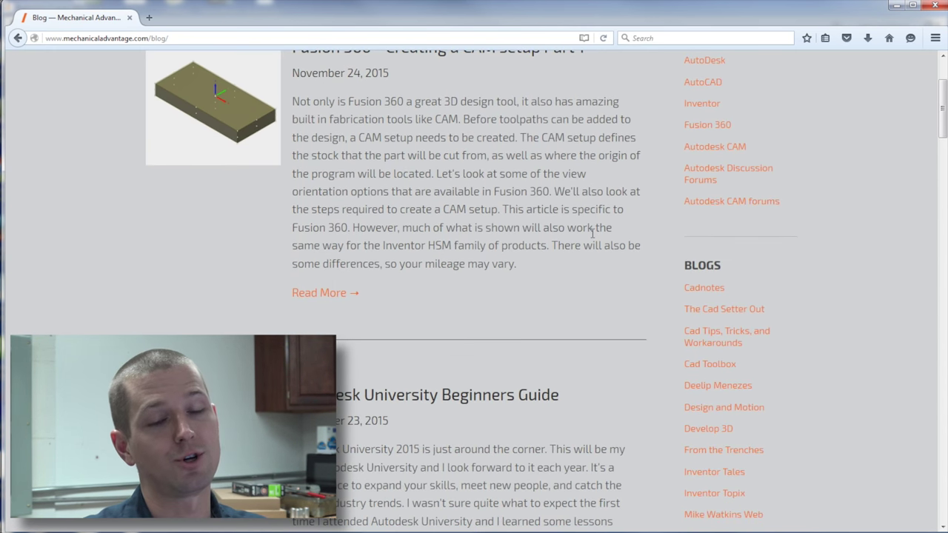
pyautogui.scroll(-4, 540, 241)
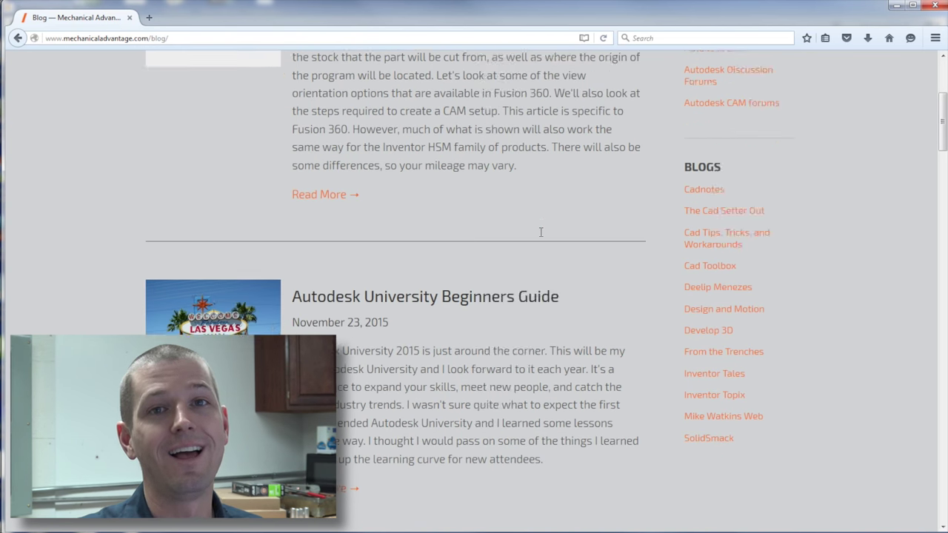